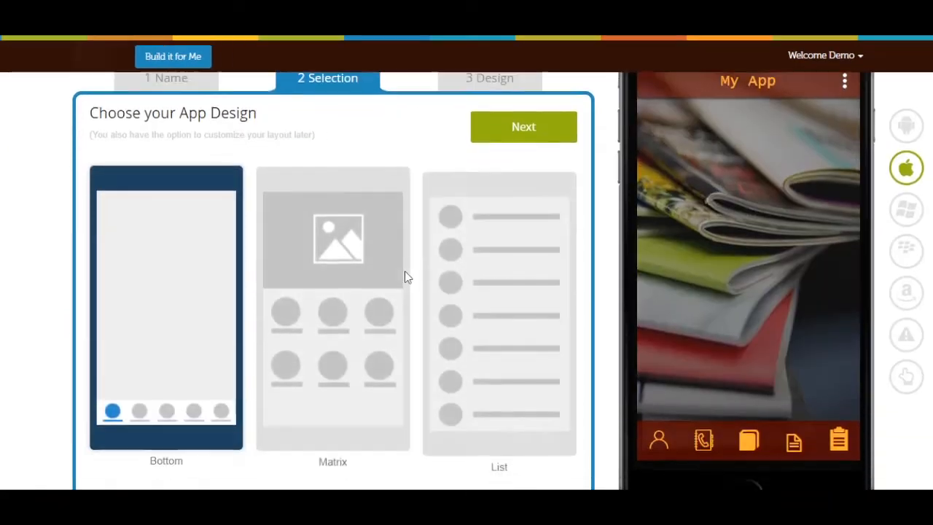
Step: Choose the app layout with the slide-out side menu of round icons and proceed to the app features
scroll(406, 277, "down", 4)
left_click(165, 319)
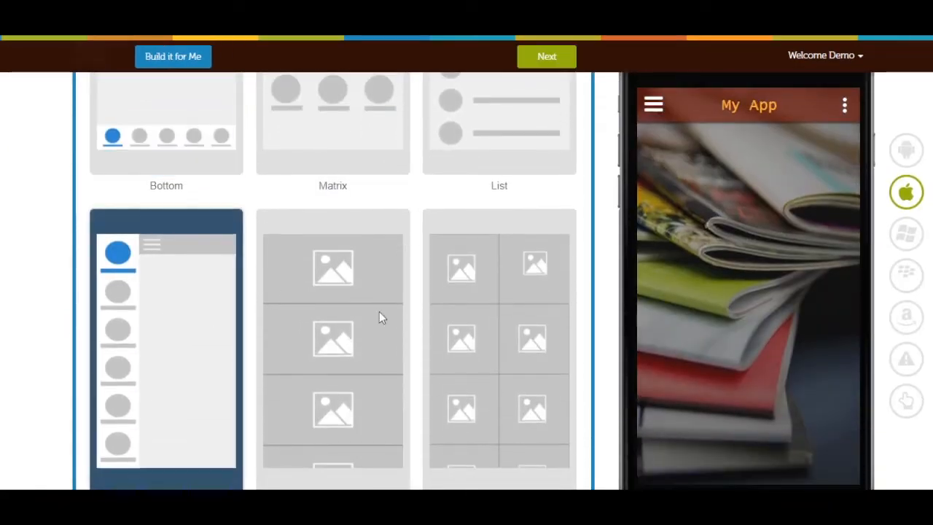
scroll(347, 314, "up", 5)
left_click(547, 213)
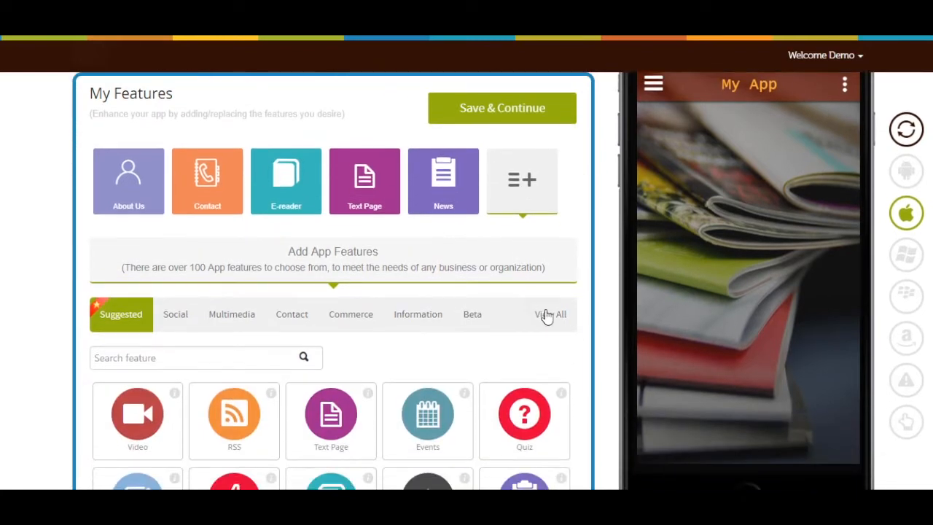
Step: Search all app features for "pho" and add the Photo feature to the app
left_click(548, 317)
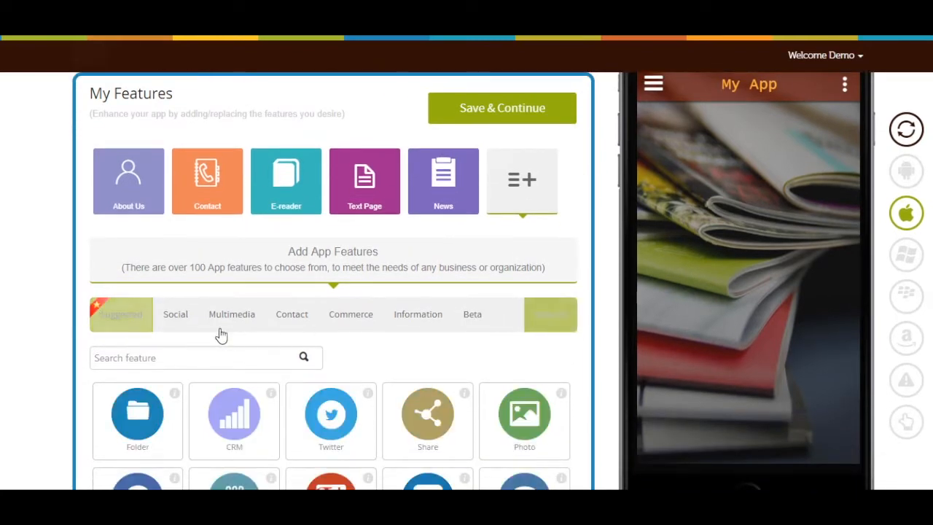
left_click(215, 352)
type("pho")
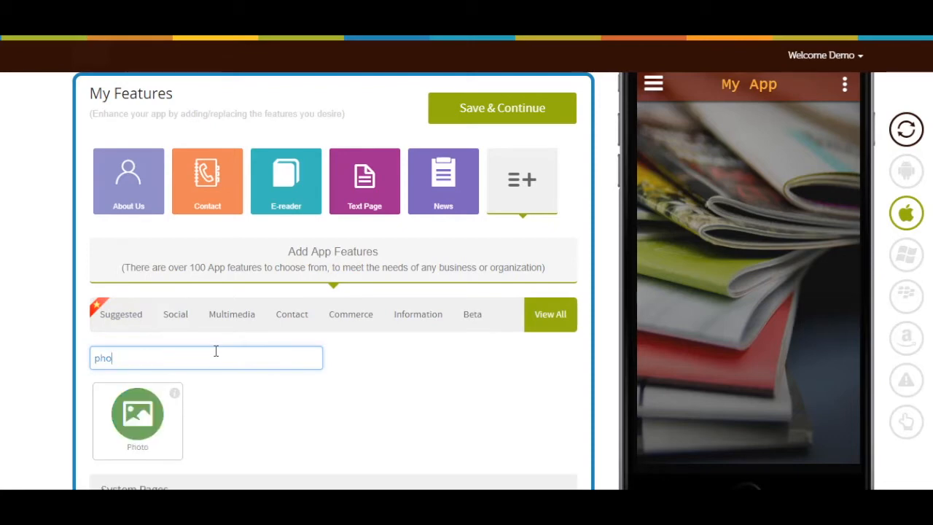
left_click(135, 415)
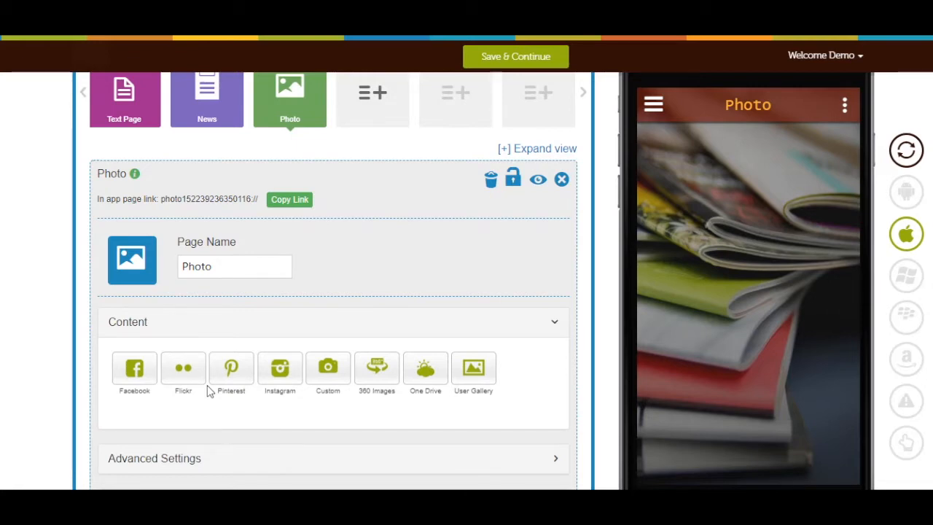
Step: Rename the Photo page to "My photos"
scroll(209, 391, "down", 1)
scroll(209, 387, "up", 2)
left_click(226, 277)
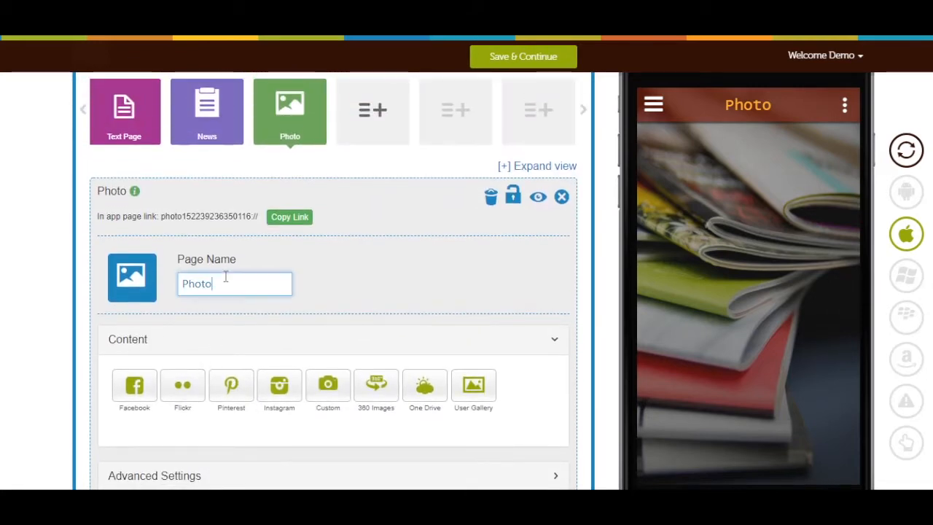
key("BackSpace")
key("BackSpace")
key("BackSpace")
key("BackSpace")
key("BackSpace")
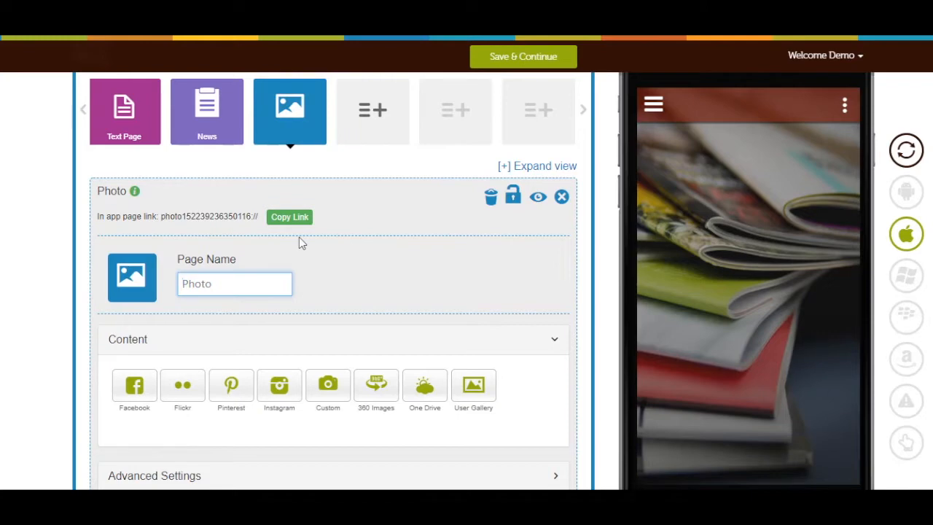
type("My photos")
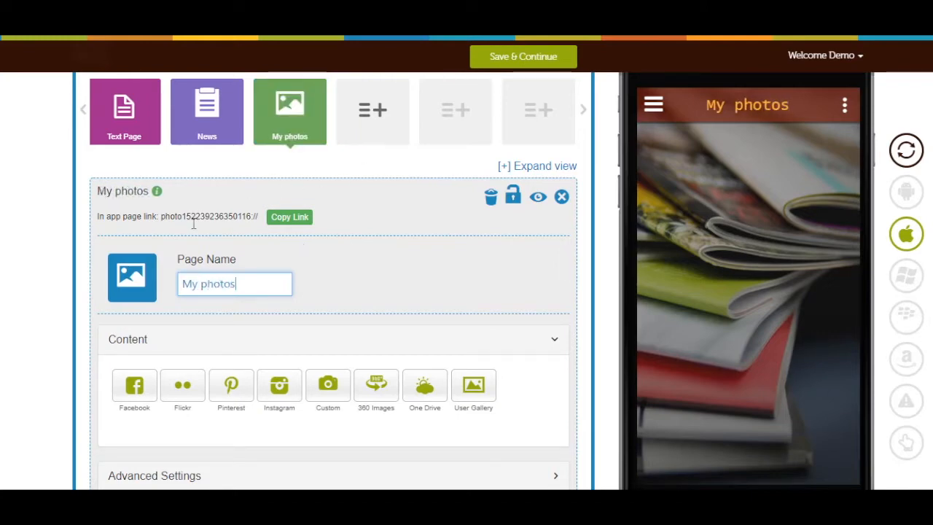
Step: Look through the page's icon sources and set its icon to the outline icon of interlocking gender symbols
left_click(129, 291)
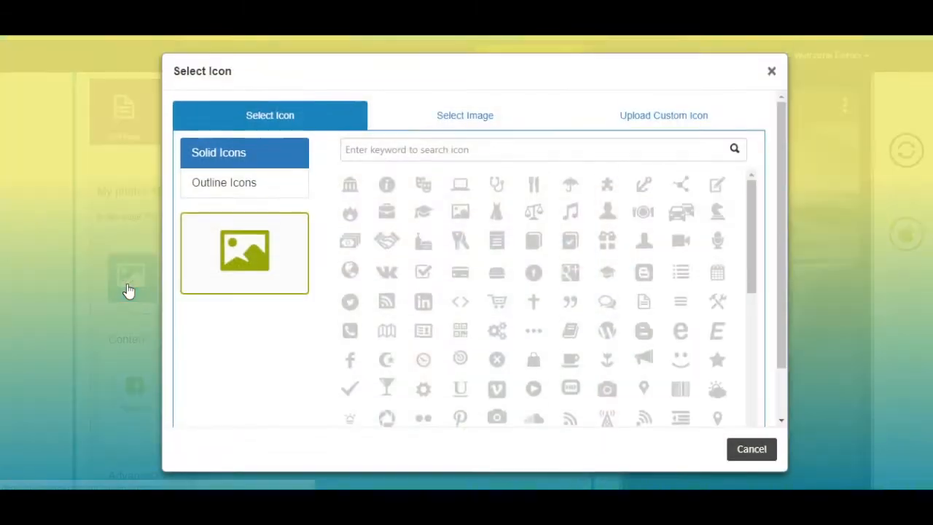
left_click(259, 191)
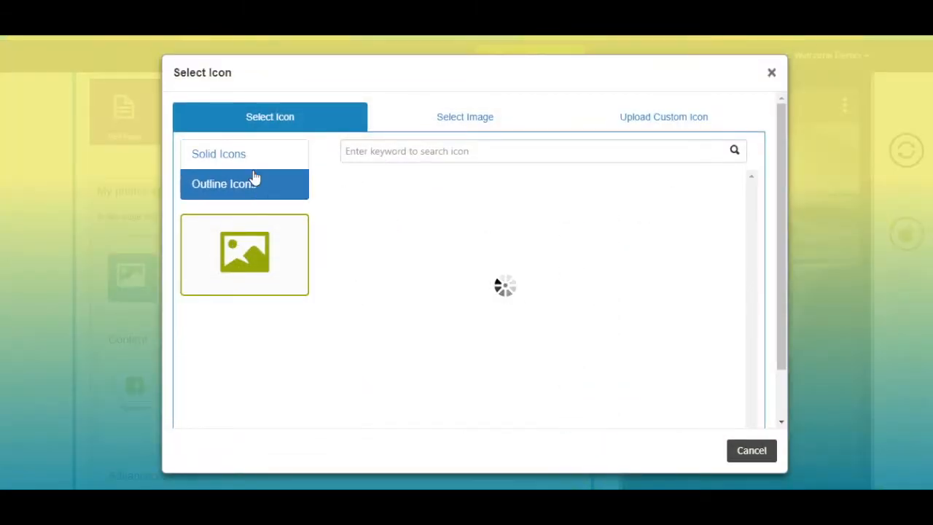
left_click(470, 123)
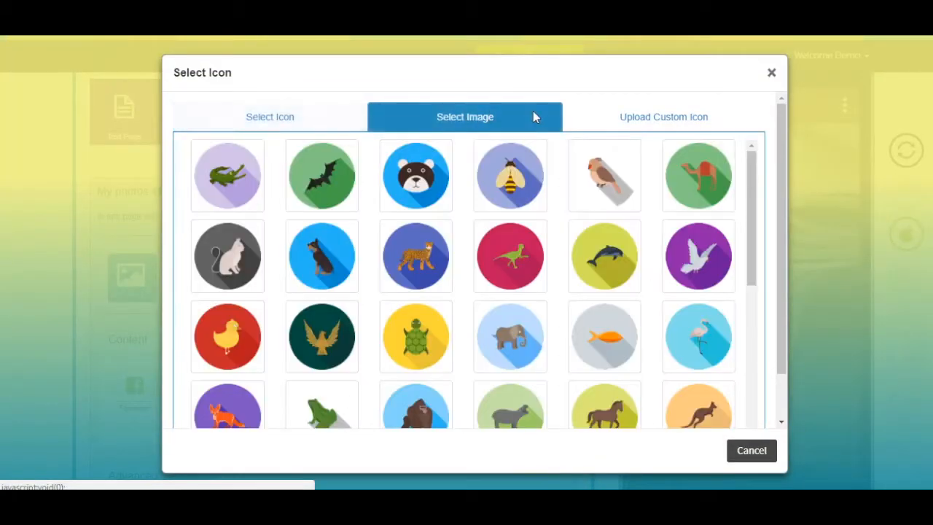
left_click(676, 118)
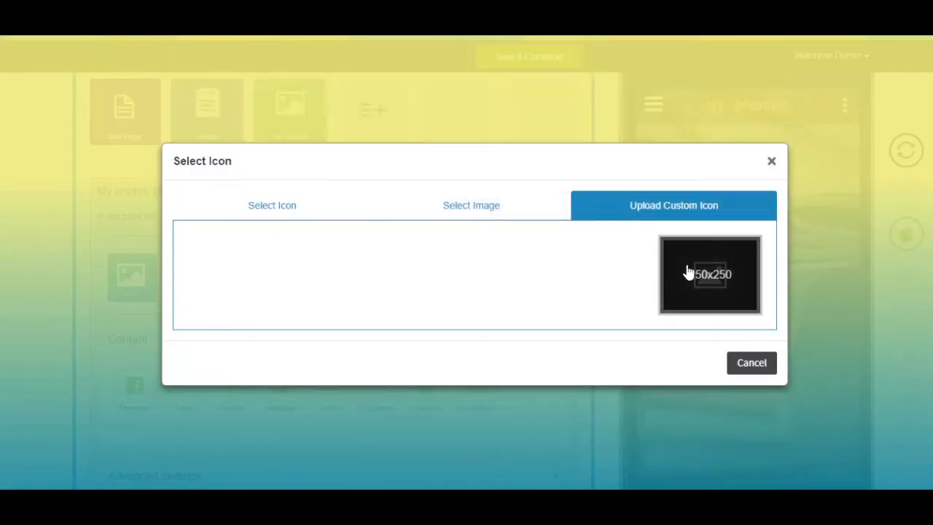
left_click(309, 207)
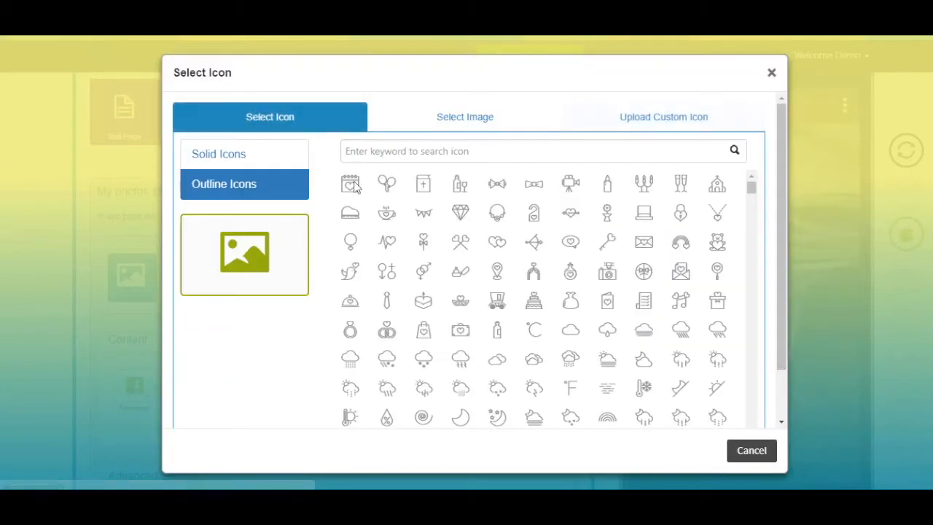
left_click(423, 271)
left_click(703, 450)
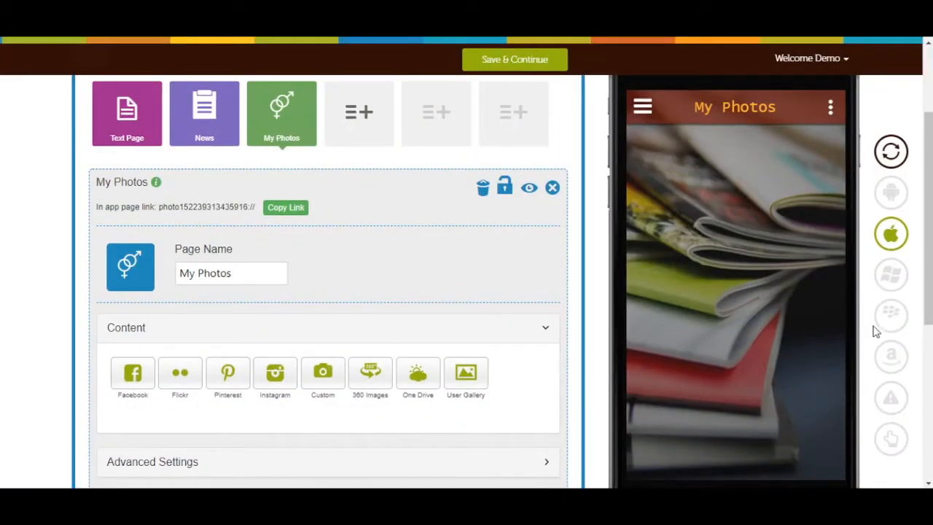
Step: Turn on Image Sharing in the photo page's advanced settings
scroll(926, 436, "down", 3)
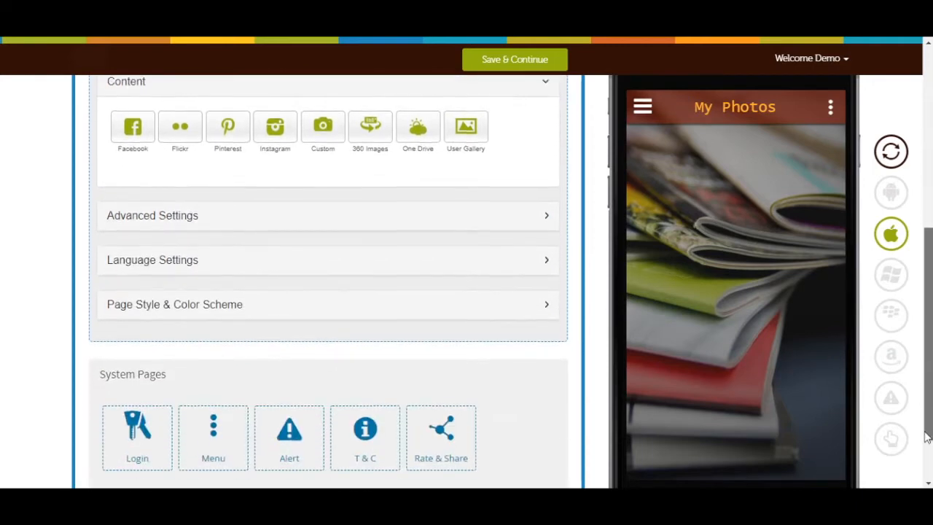
scroll(429, 277, "up", 1)
left_click(434, 263)
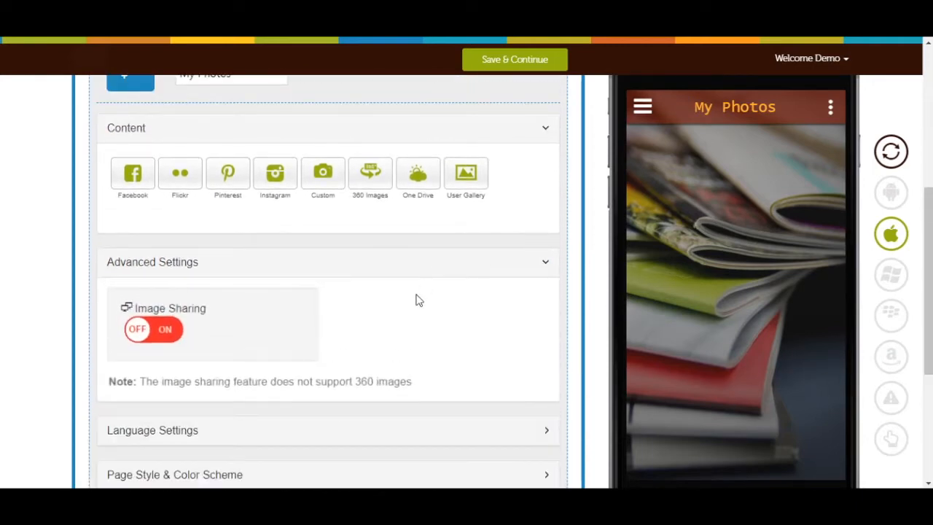
scroll(416, 300, "down", 1)
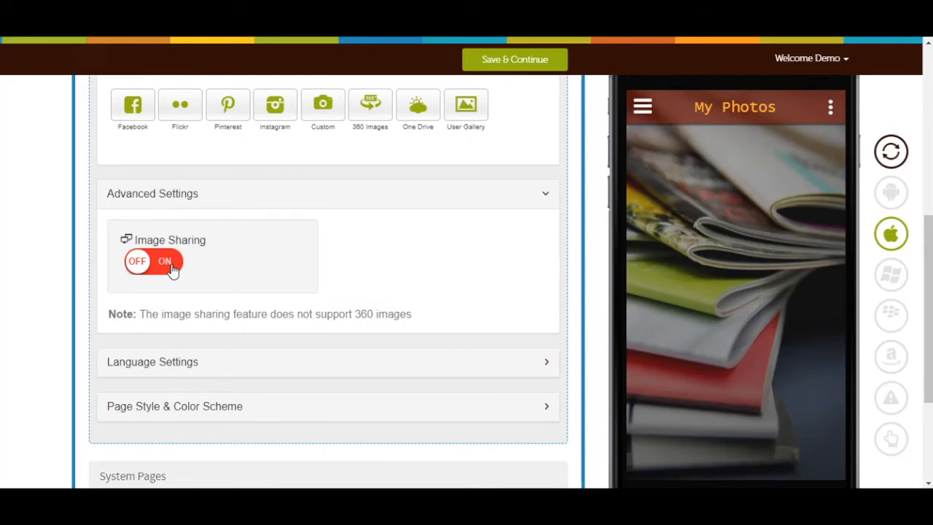
left_click(172, 266)
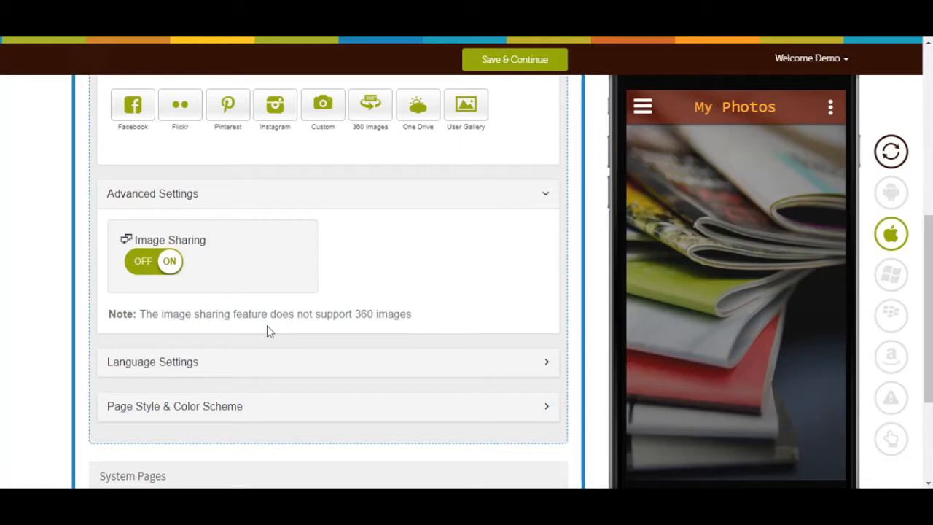
Step: Expand the photo page's language settings and its Page Style & Color Scheme options for review
left_click(293, 365)
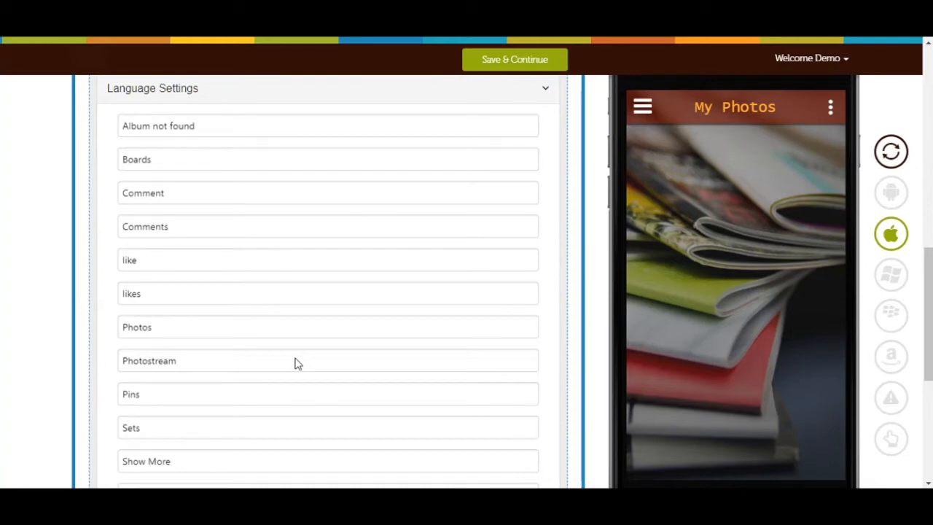
scroll(295, 361, "down", 4)
left_click(293, 284)
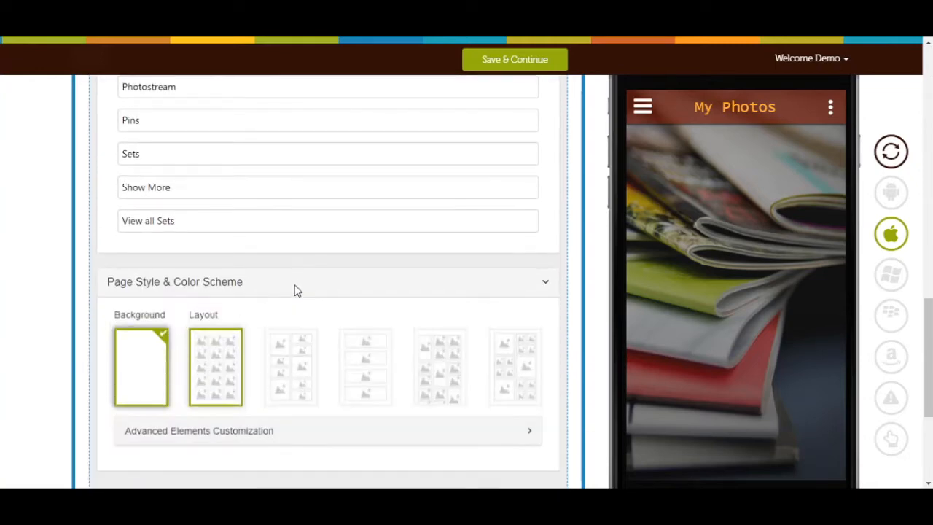
scroll(288, 293, "down", 1)
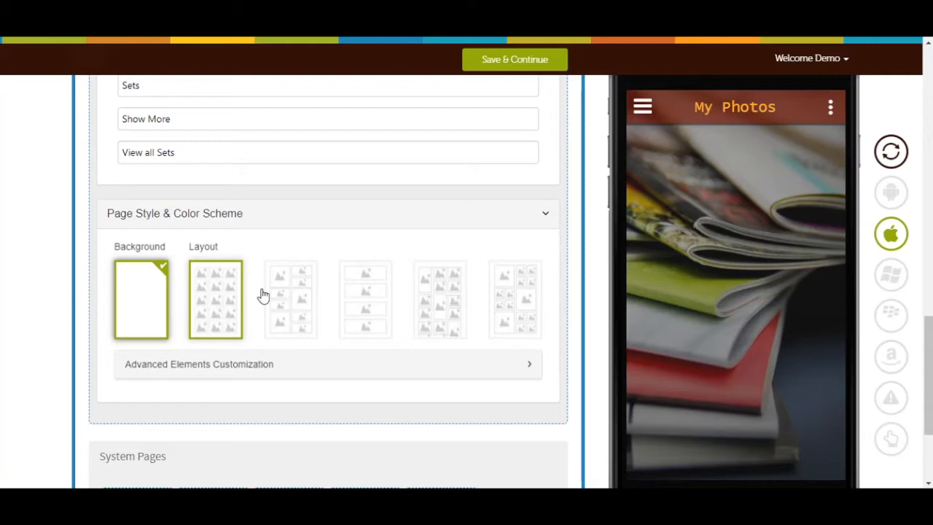
Step: Examine the page background choices in the image library, solid colors and custom image upload, and close them without picking one
left_click(138, 295)
left_click(318, 136)
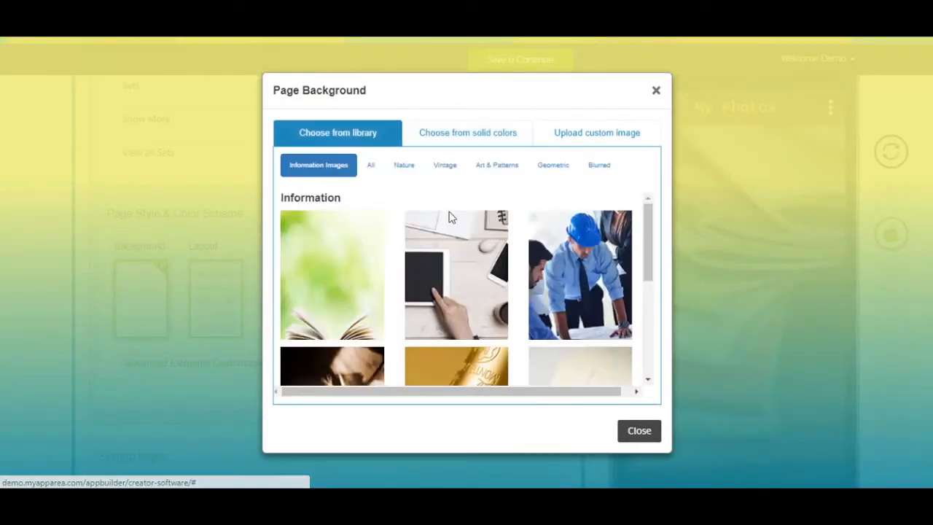
left_click(370, 166)
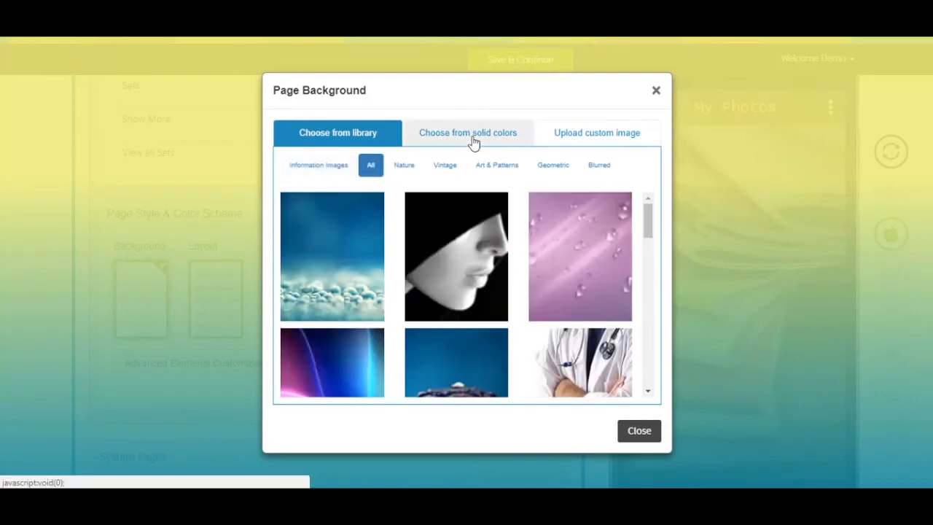
left_click(472, 143)
left_click(601, 146)
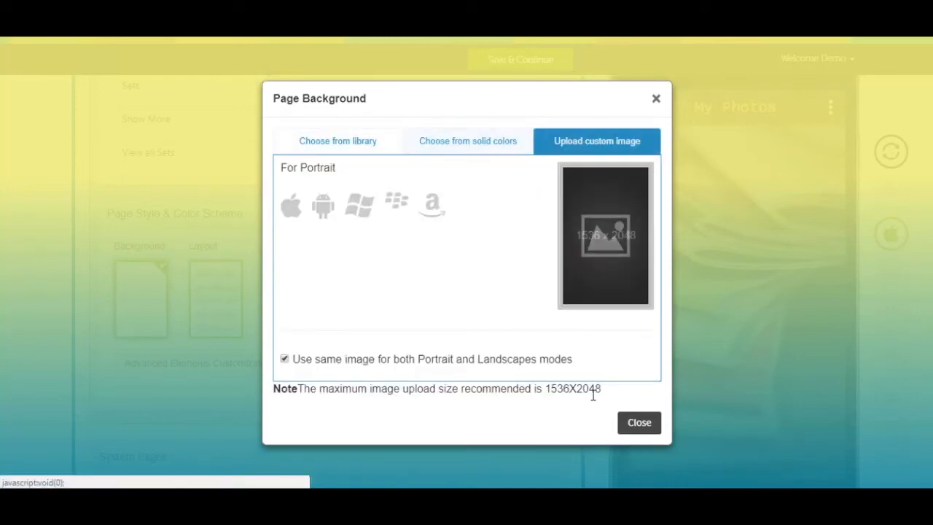
left_click(625, 427)
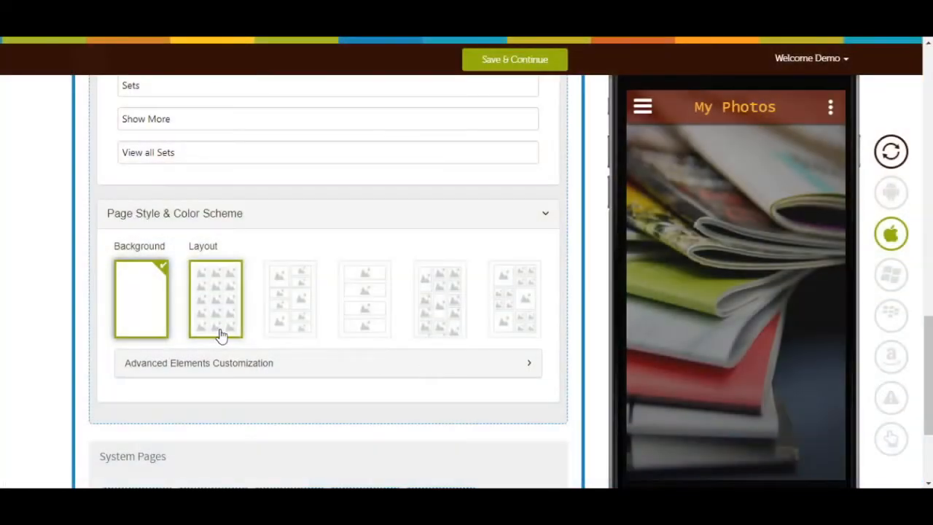
Step: Set the photo page to the single-column layout of stacked images and enable Show Header Icon in the advanced elements customization
left_click(373, 333)
left_click(360, 368)
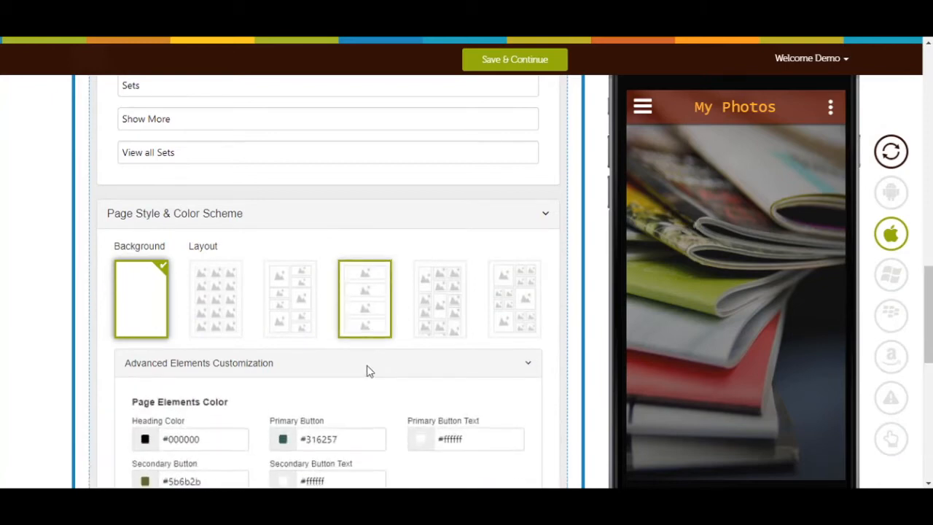
scroll(369, 368, "down", 3)
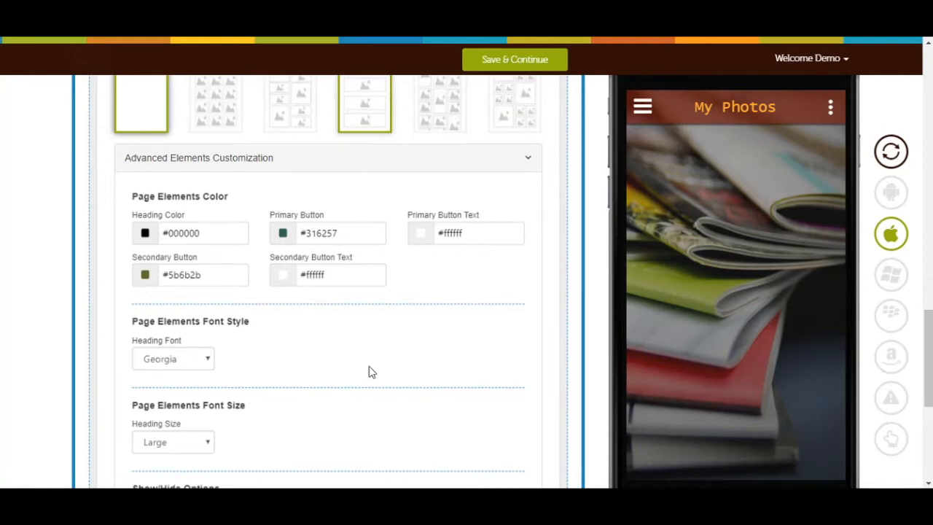
scroll(368, 372, "down", 2)
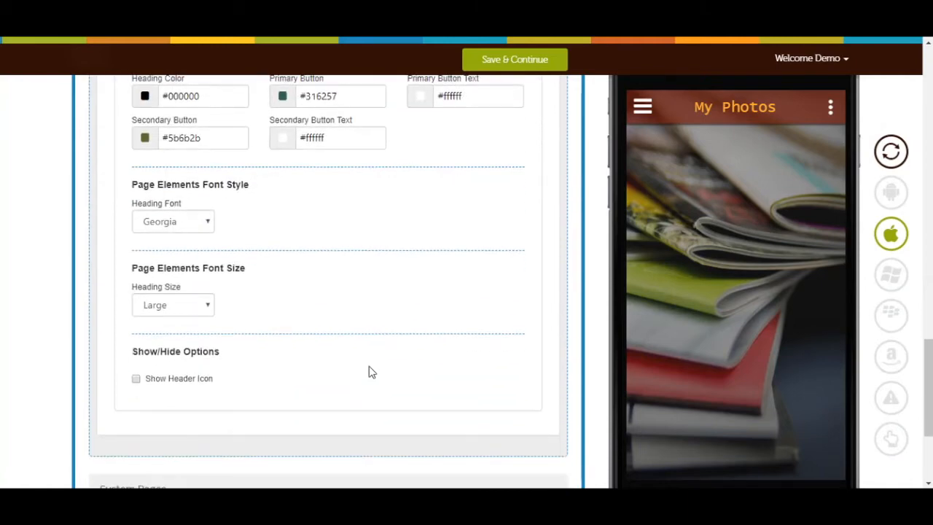
left_click(137, 380)
scroll(277, 373, "up", 10)
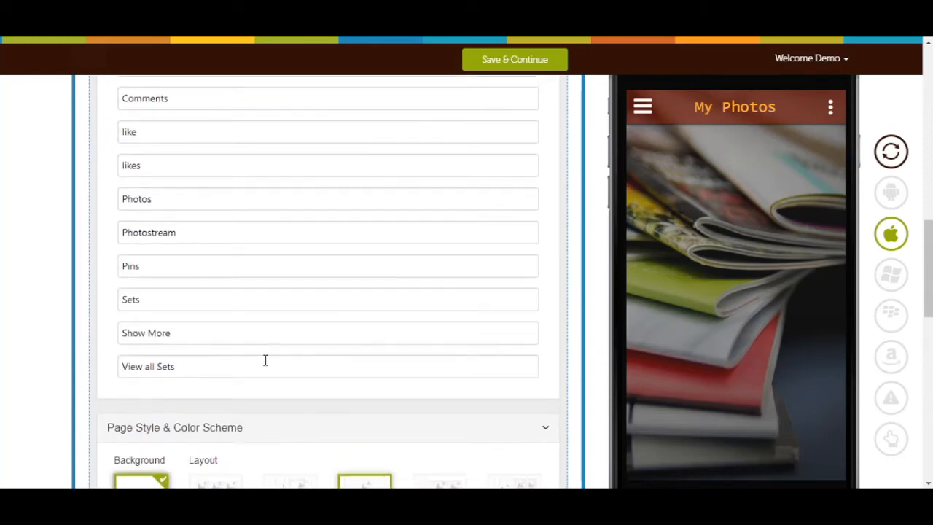
scroll(256, 362, "up", 5)
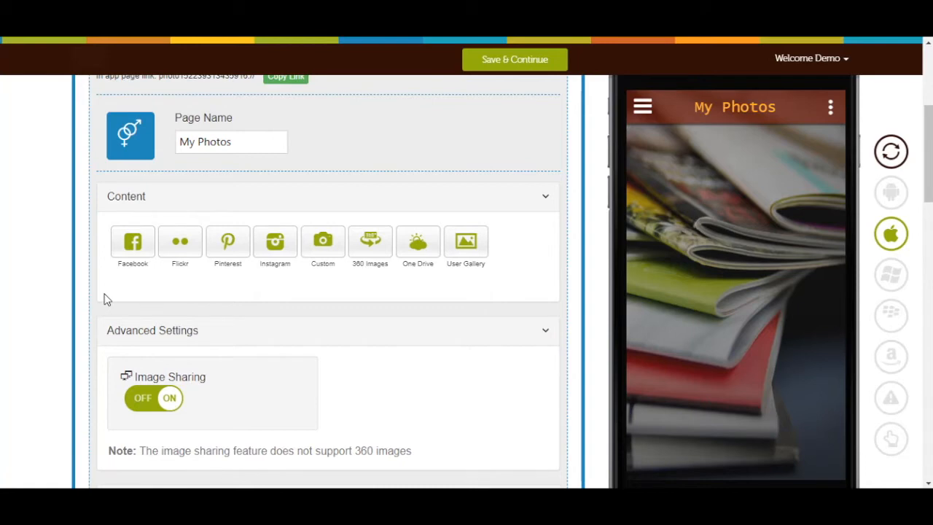
left_click(130, 244)
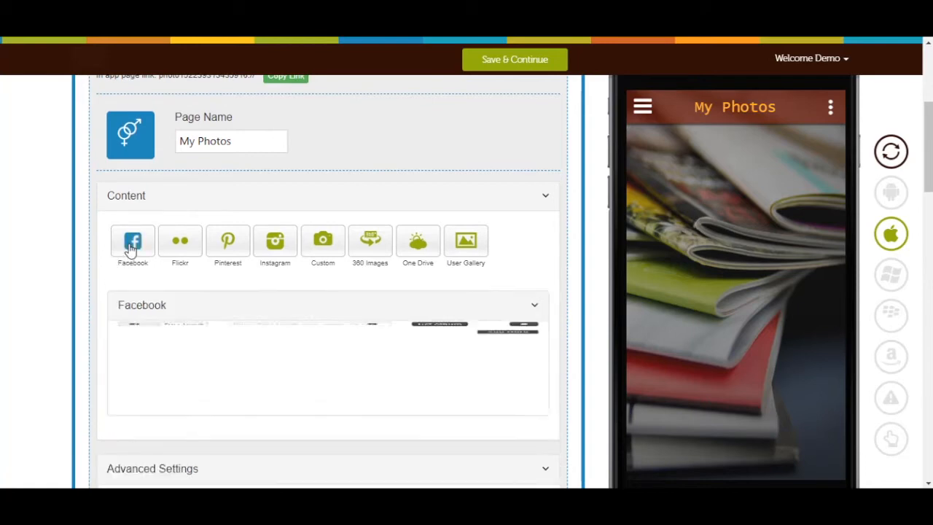
scroll(158, 267, "down", 3)
left_click(295, 136)
type("http://facebook.com/adidas")
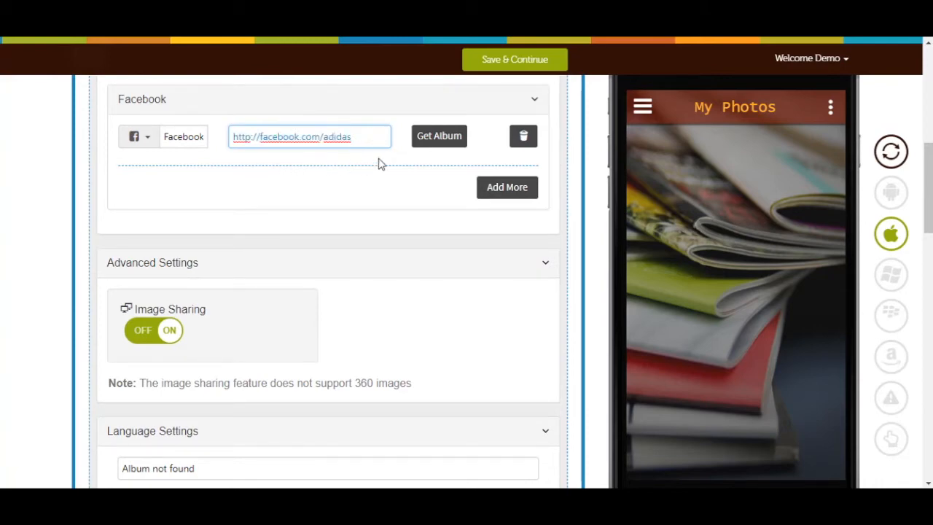
Step: Fetch the Facebook page's albums and select the Profile Pictures album
left_click(434, 143)
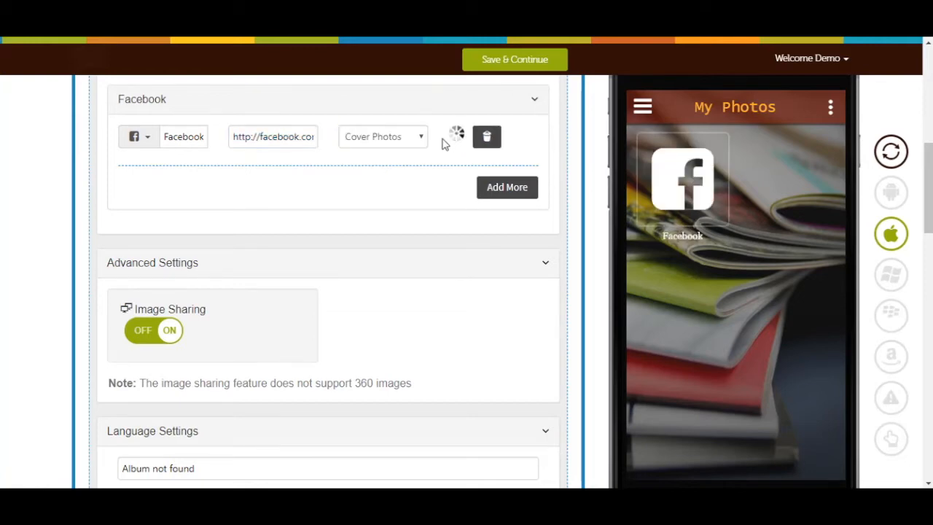
left_click(406, 139)
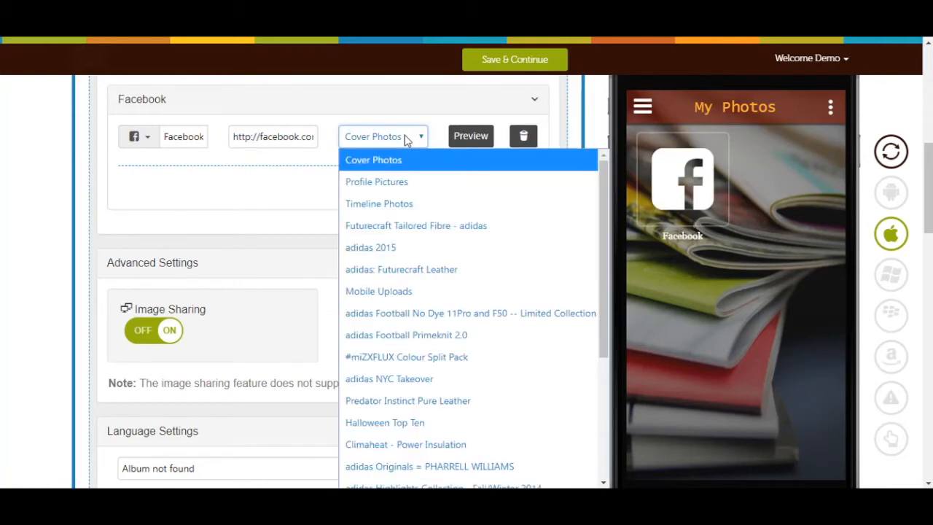
left_click(390, 182)
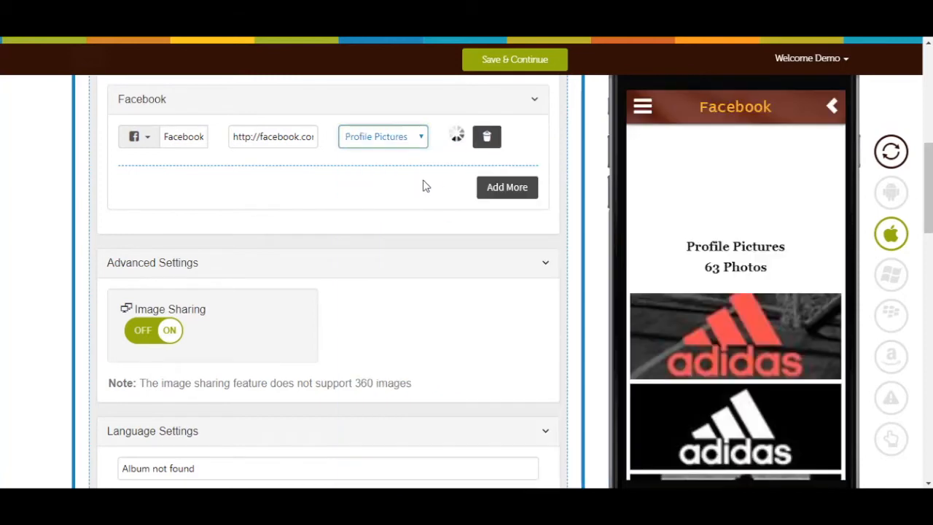
Step: Preview the Facebook Profile Pictures album and look through its photos in the app preview
left_click(472, 143)
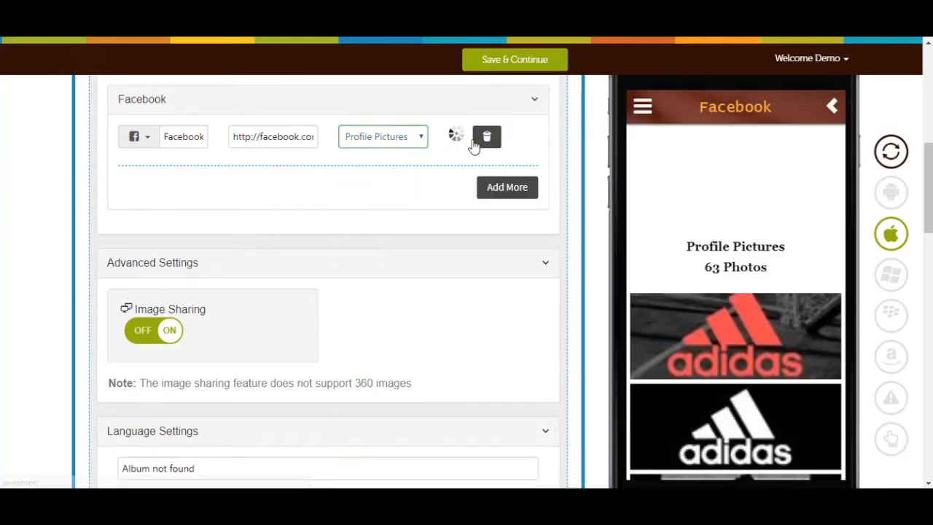
scroll(685, 240, "down", 5)
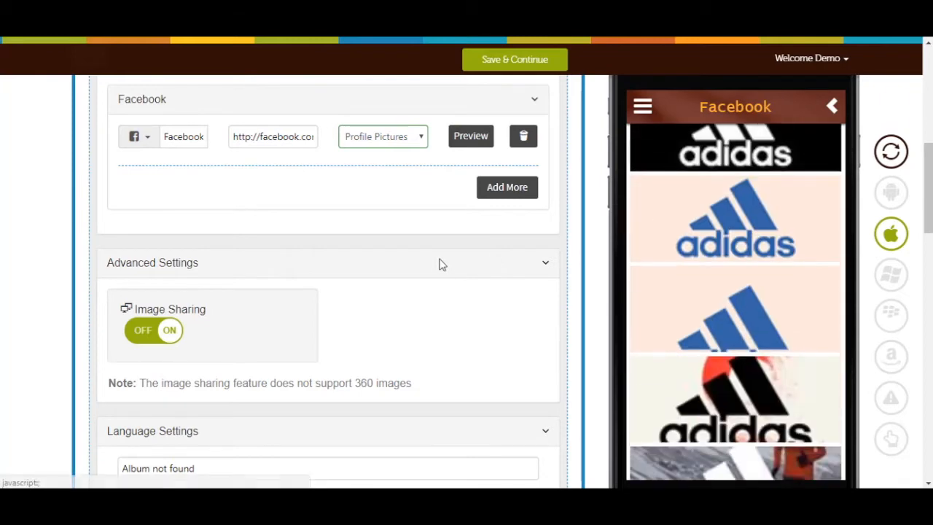
scroll(441, 264, "down", 1)
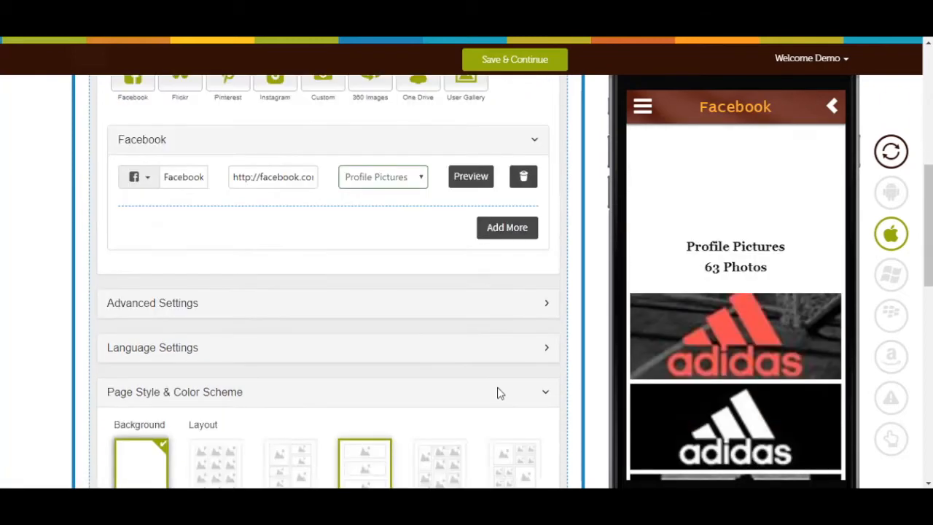
left_click(499, 392)
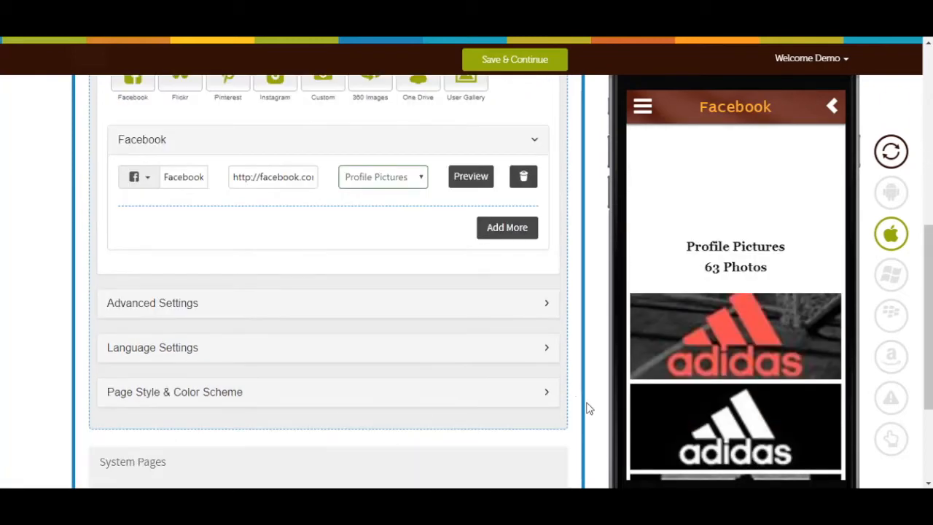
Step: Add Flickr as a photo source in the page content and activate its user name field
scroll(219, 313, "up", 3)
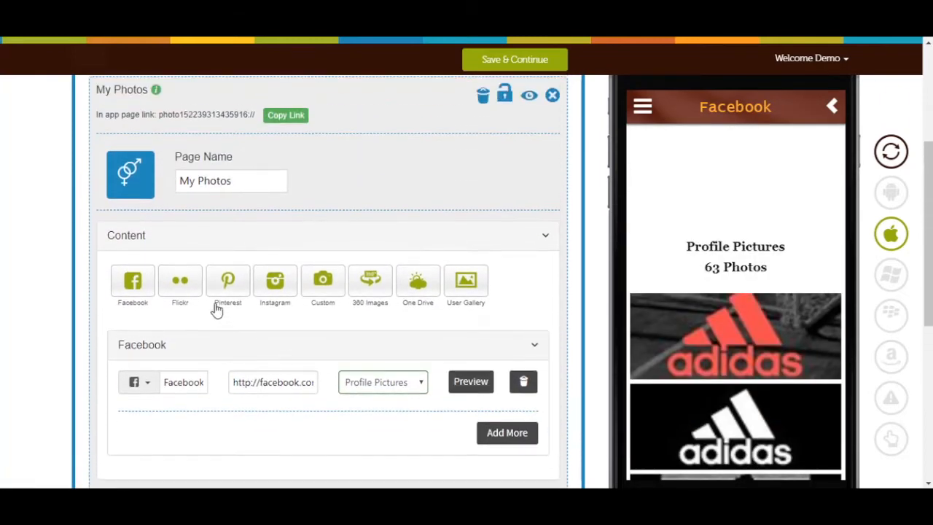
left_click(180, 283)
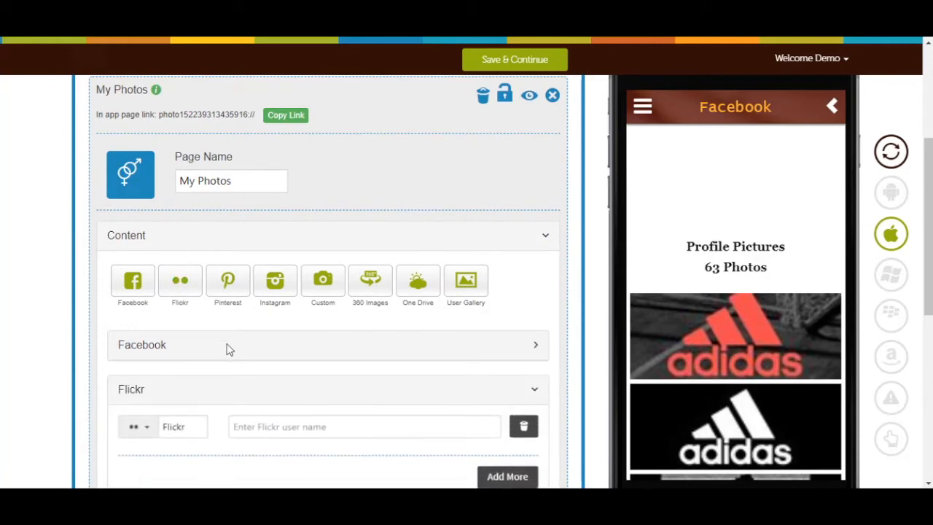
scroll(229, 354, "down", 3)
left_click(347, 291)
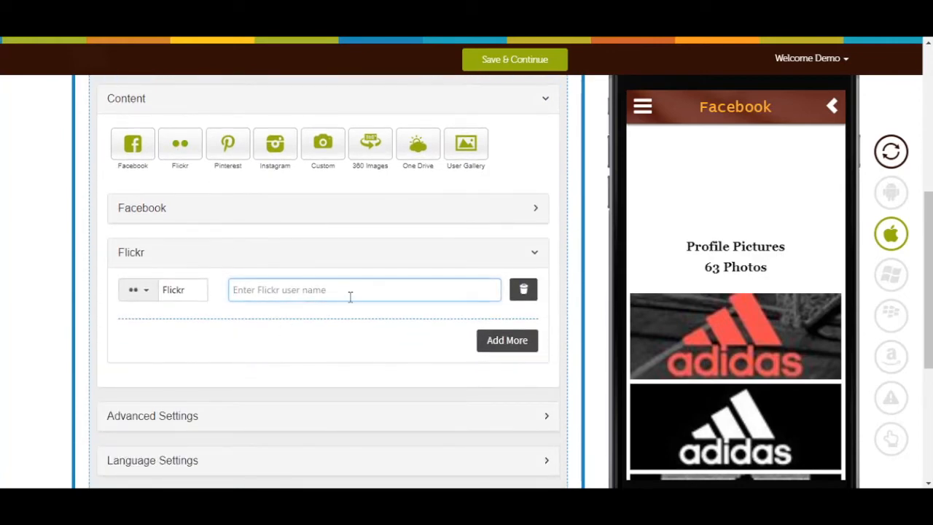
scroll(342, 333, "up", 2)
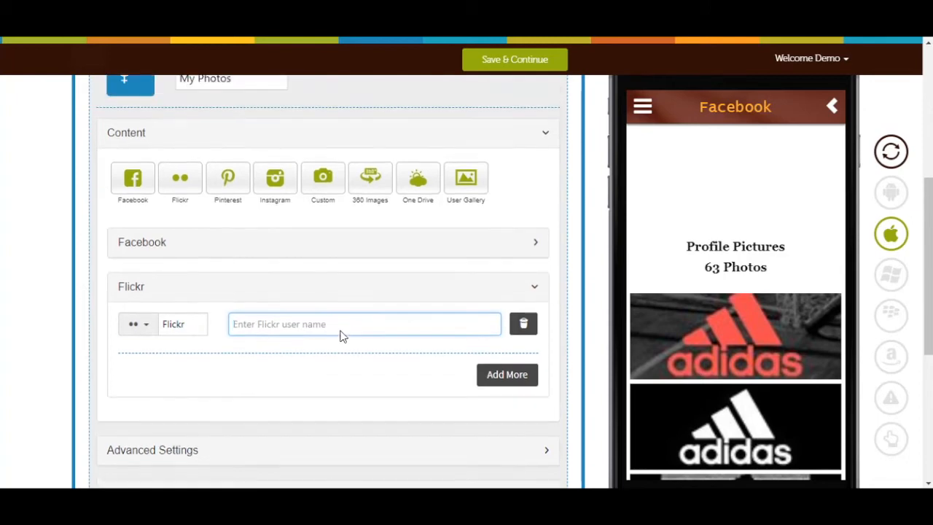
Step: Collapse the Flickr section, add Pinterest as a photo source and activate its user name field
left_click(279, 311)
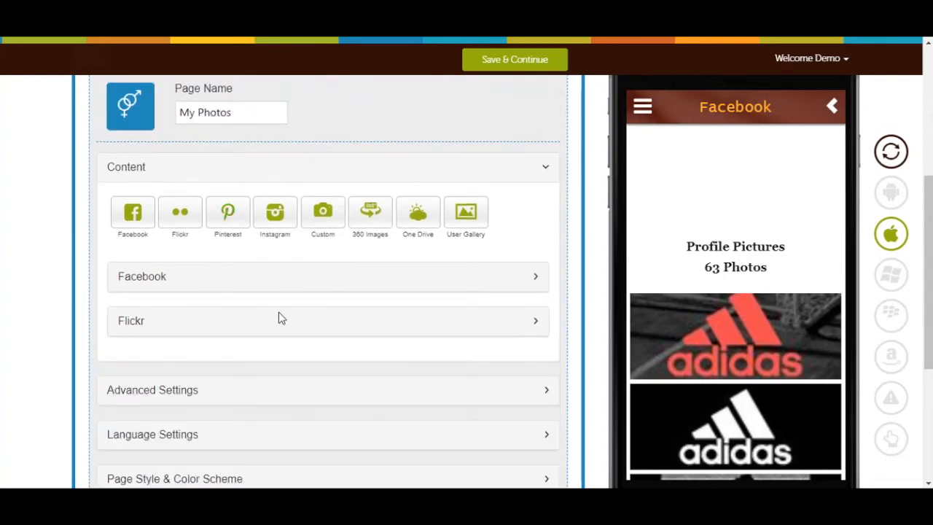
scroll(285, 331, "down", 2)
left_click(293, 335)
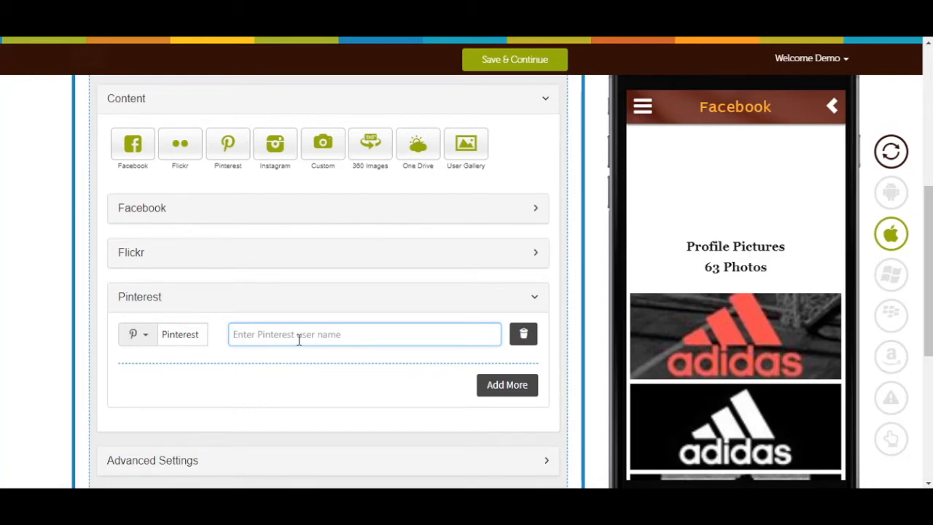
Step: Add Instagram as a photo source in the page content and activate its name field
left_click(274, 159)
scroll(294, 313, "down", 4)
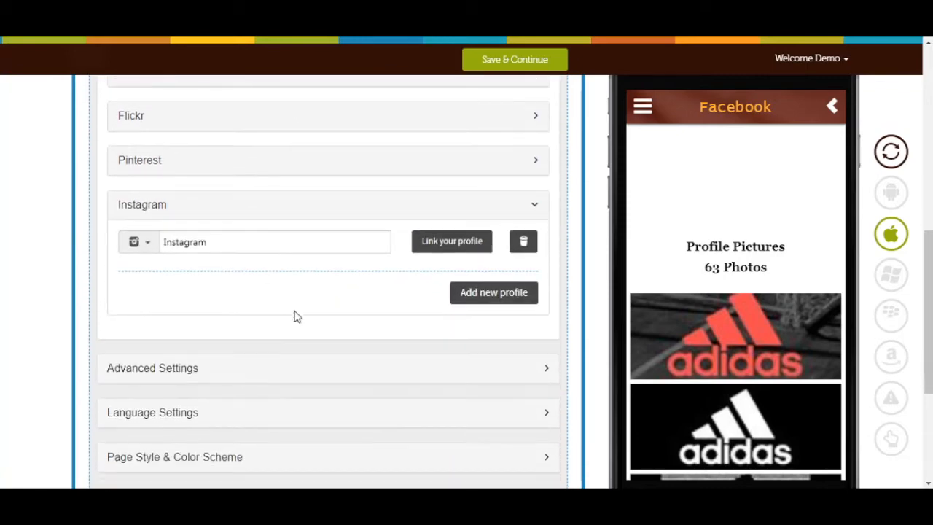
left_click(302, 242)
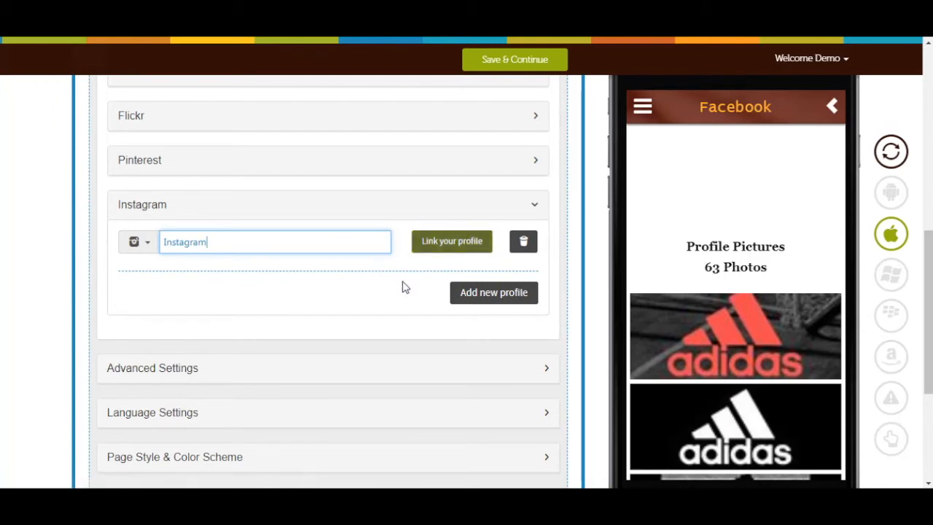
Step: Add a Custom photo source for uploading own images to the page content
scroll(345, 292, "up", 4)
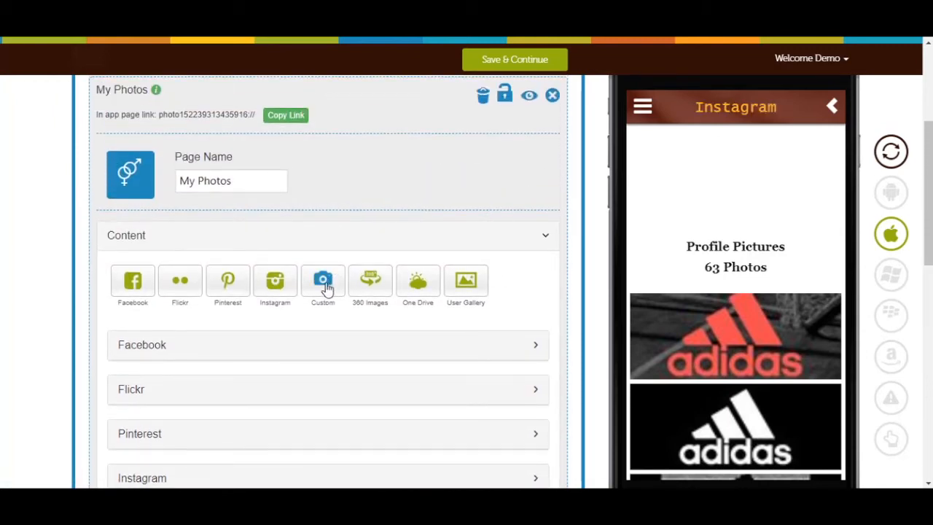
left_click(325, 284)
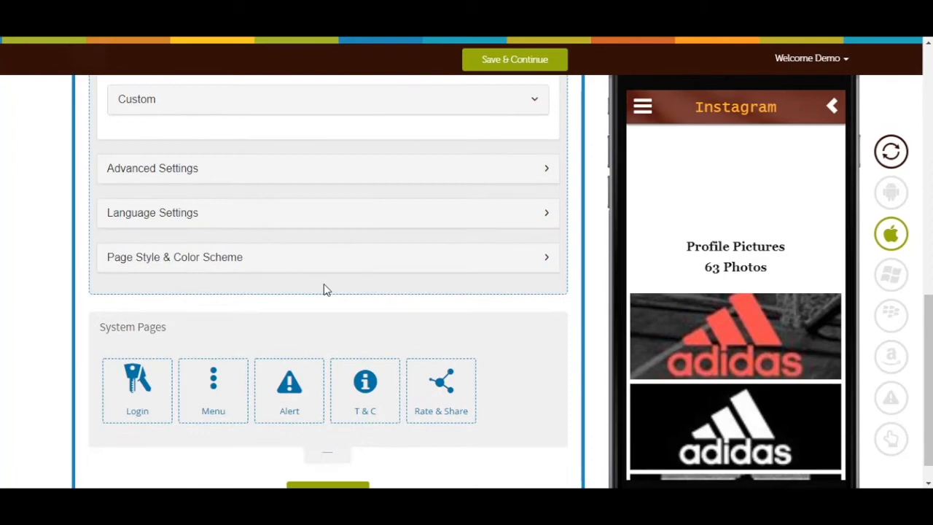
left_click(414, 104)
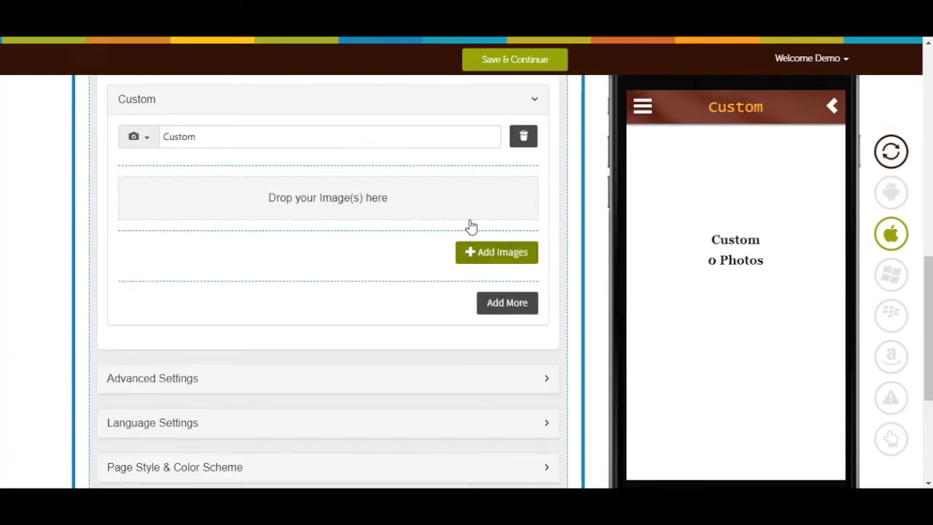
Step: Add a 360 Images source with the first two pictures from the 360 media library, and return the preview to the My Photos page
scroll(442, 253, "up", 1)
scroll(442, 253, "up", 4)
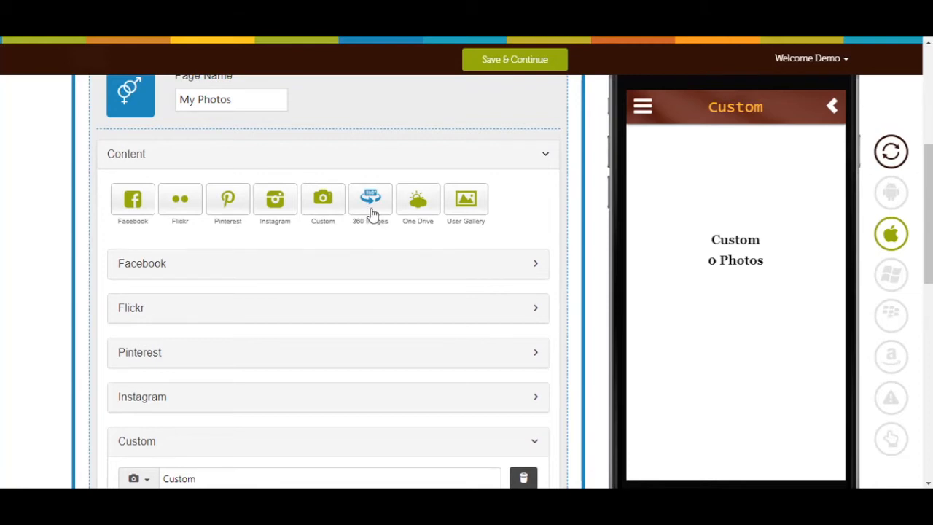
left_click(371, 214)
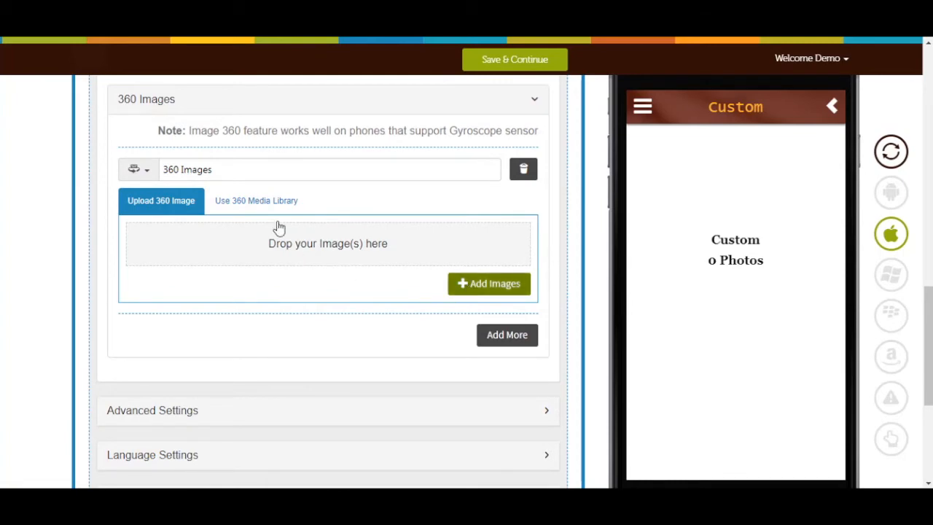
left_click(251, 204)
left_click(271, 168)
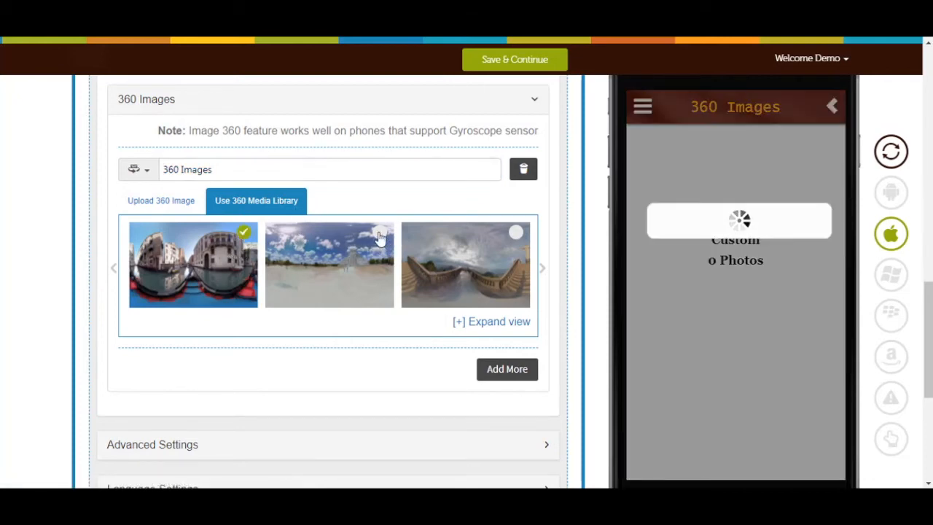
left_click(339, 246)
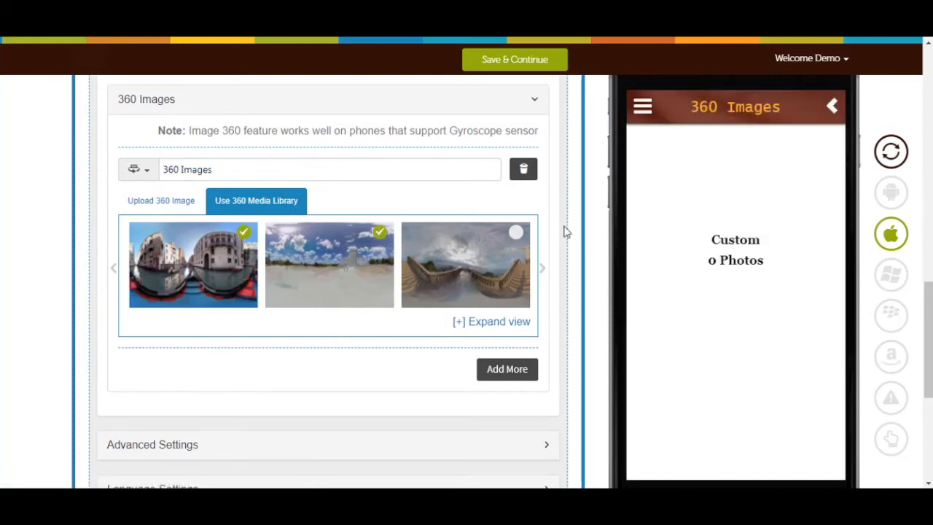
left_click(832, 107)
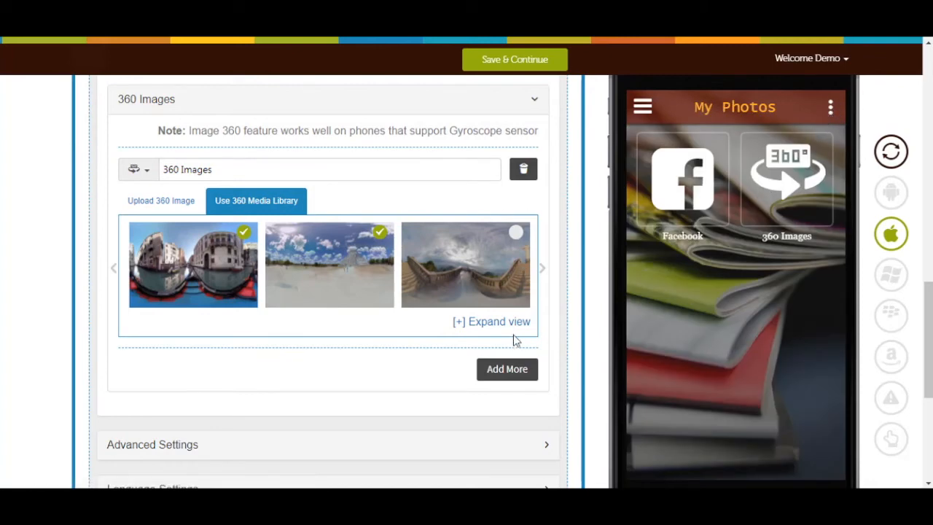
Step: Add One Drive as a photo source, expand its section and visit its Client ID and Secret Key fields
scroll(427, 313, "up", 1)
scroll(435, 325, "up", 6)
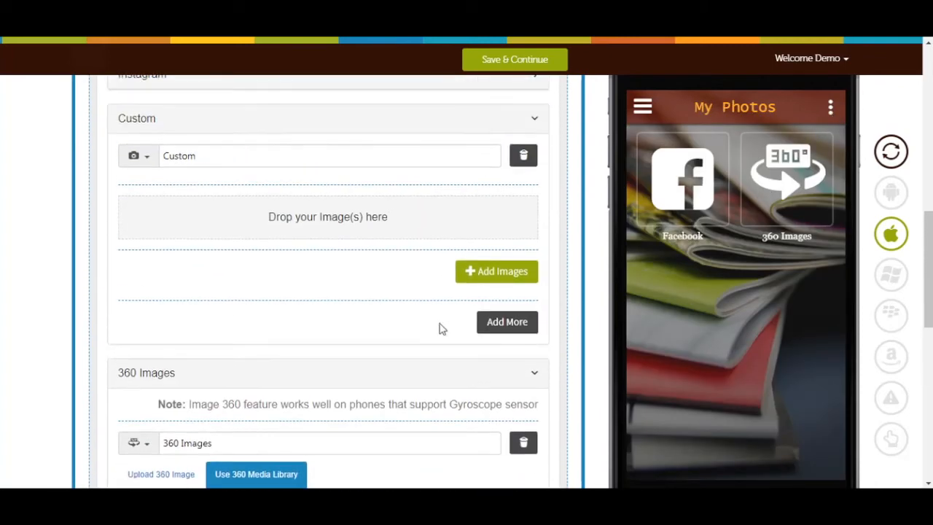
scroll(413, 328, "up", 2)
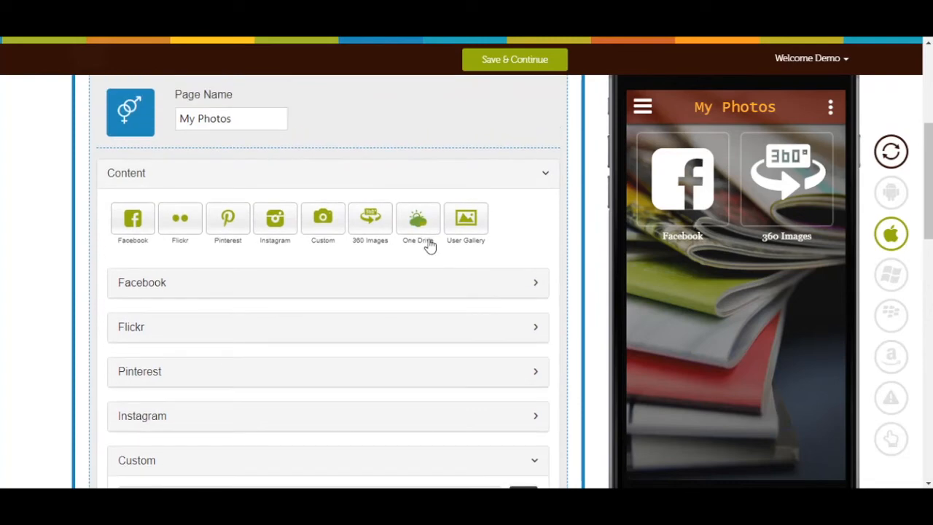
left_click(419, 233)
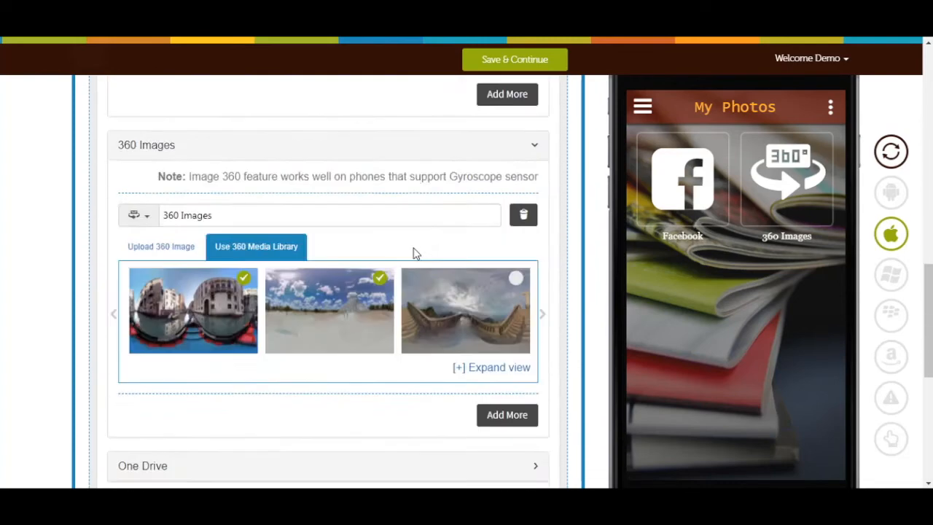
scroll(406, 208, "up", 1)
left_click(422, 183)
left_click(440, 240)
mouse_move(455, 235)
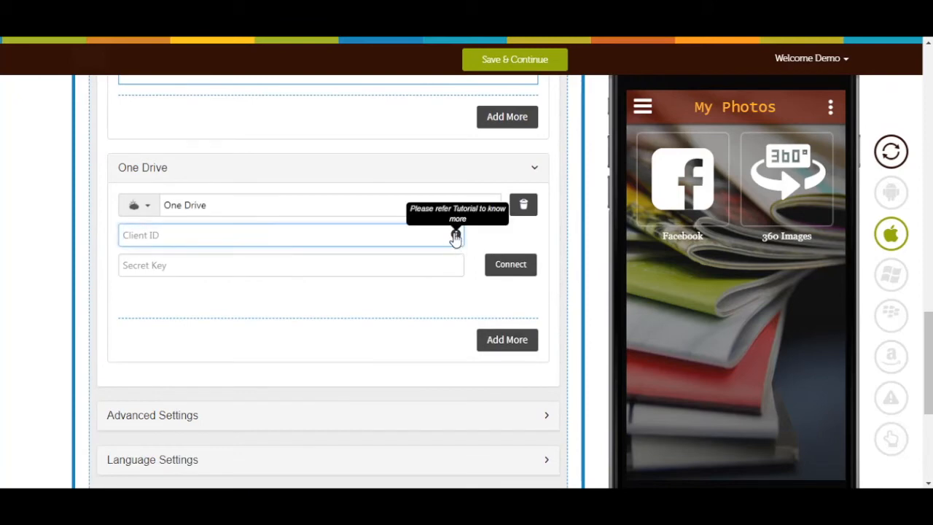
left_click(417, 262)
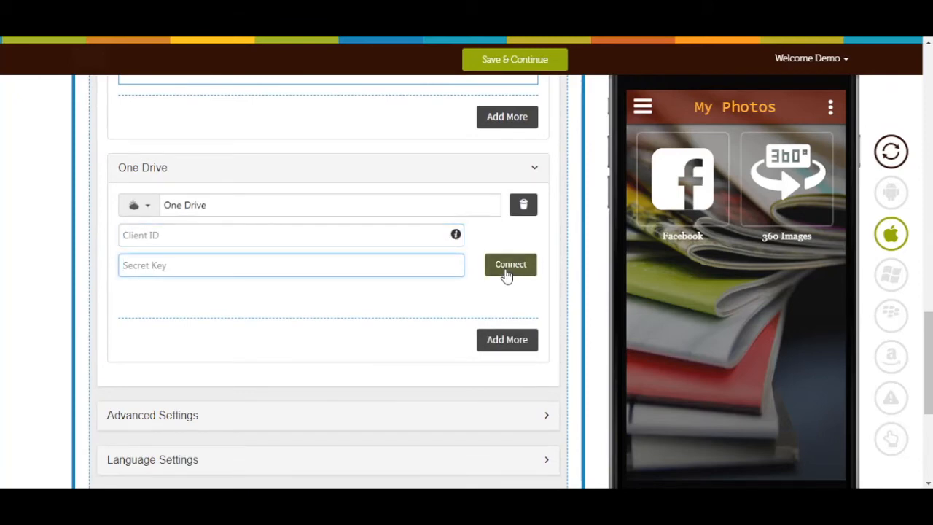
Step: Add a User Gallery source to the page content and name it My gallery
scroll(431, 295, "up", 2)
scroll(431, 295, "up", 10)
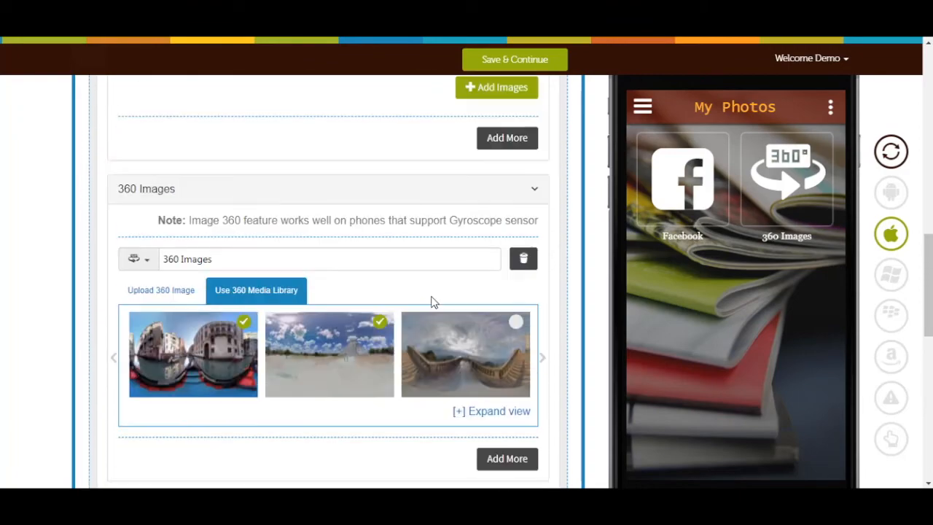
left_click(460, 310)
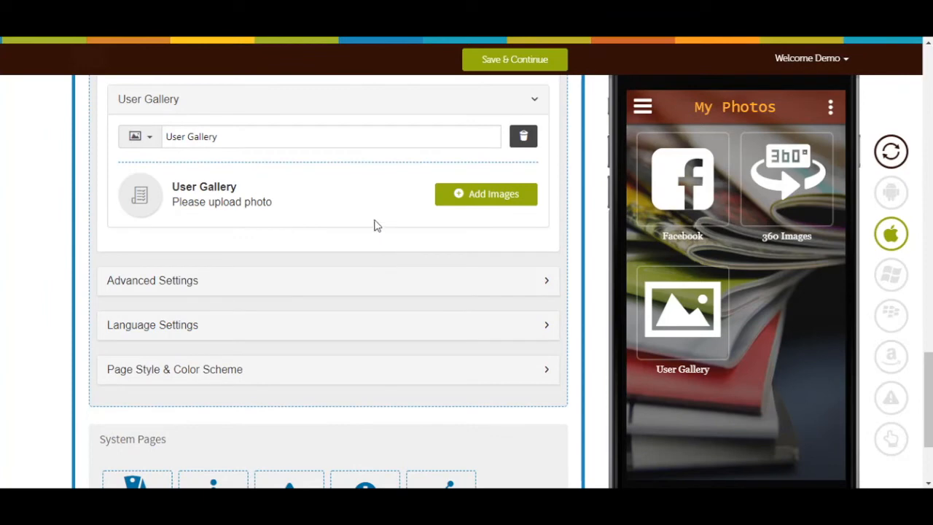
triple_click(356, 139)
type("My gallery")
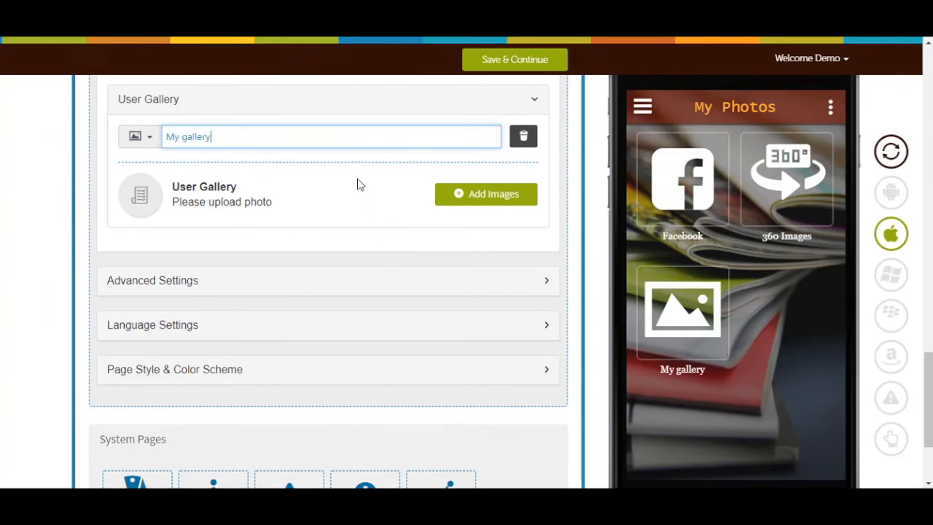
Step: Proceed from the user gallery to the gallery dashboard and upload the image 5553844-picture-nature to the My Gallery album
left_click(472, 195)
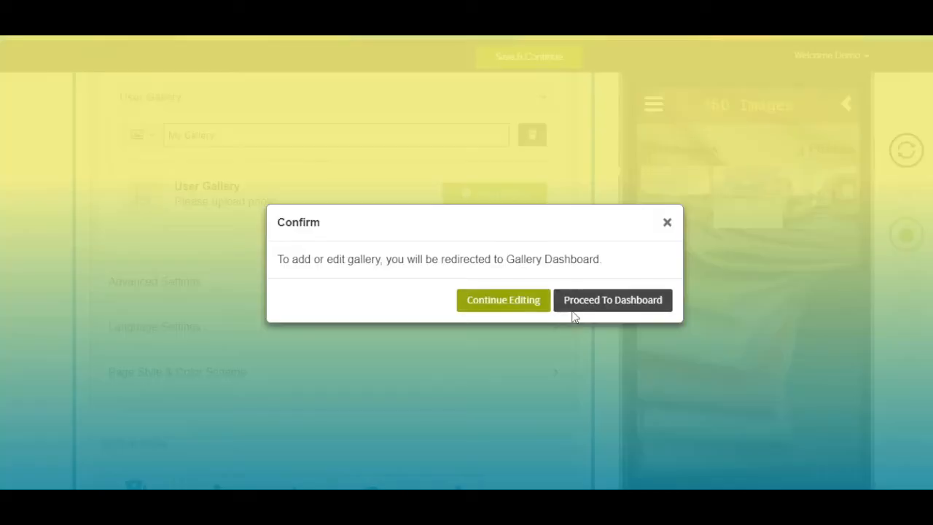
left_click(576, 300)
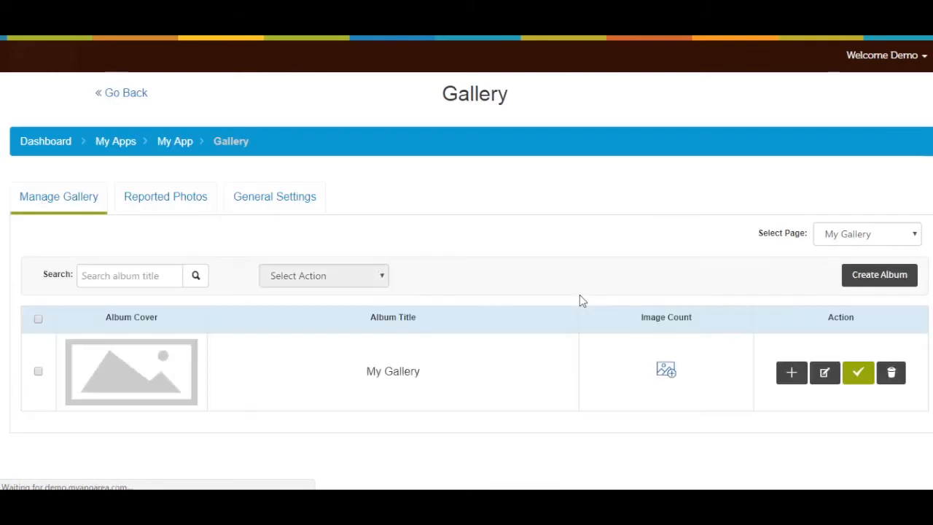
left_click(666, 372)
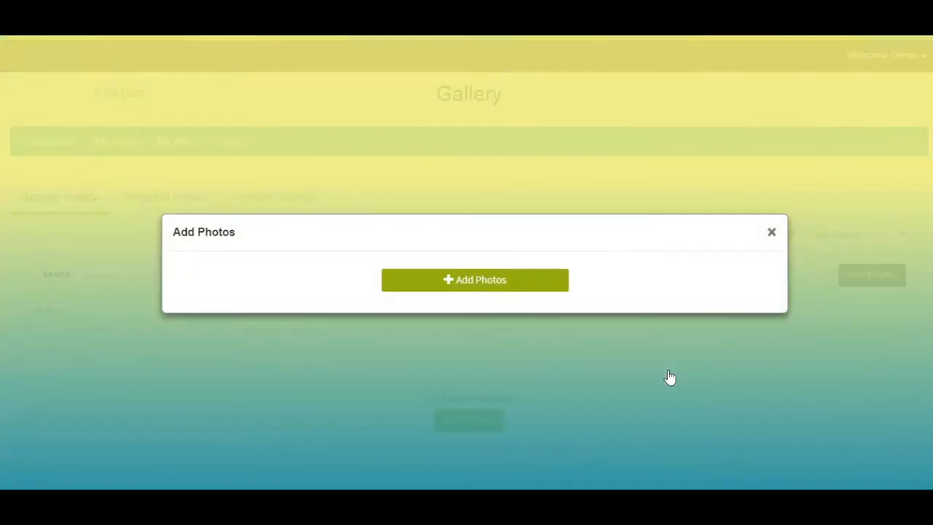
left_click(493, 284)
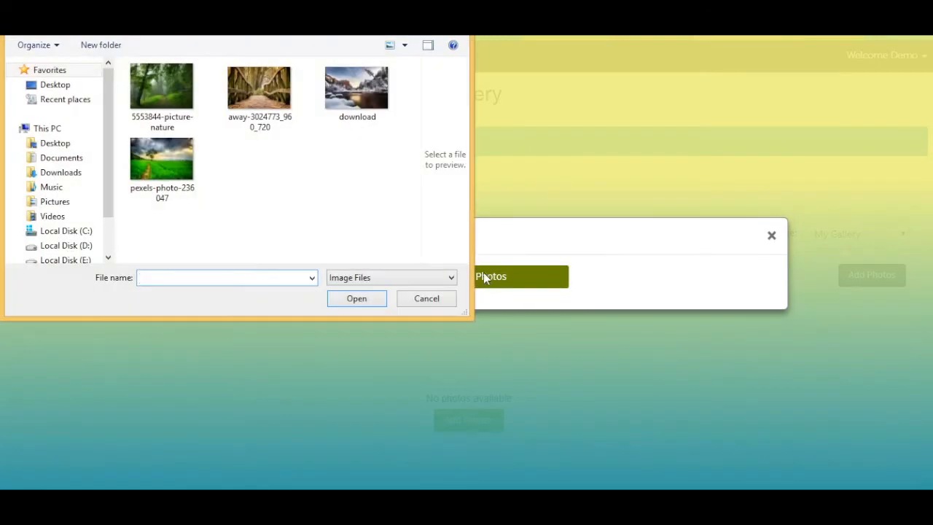
left_click(169, 111)
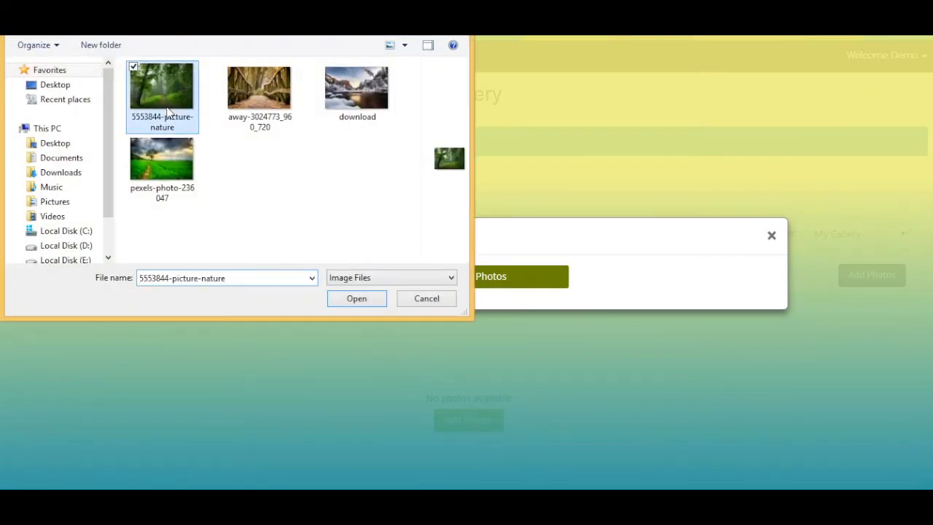
left_click(356, 299)
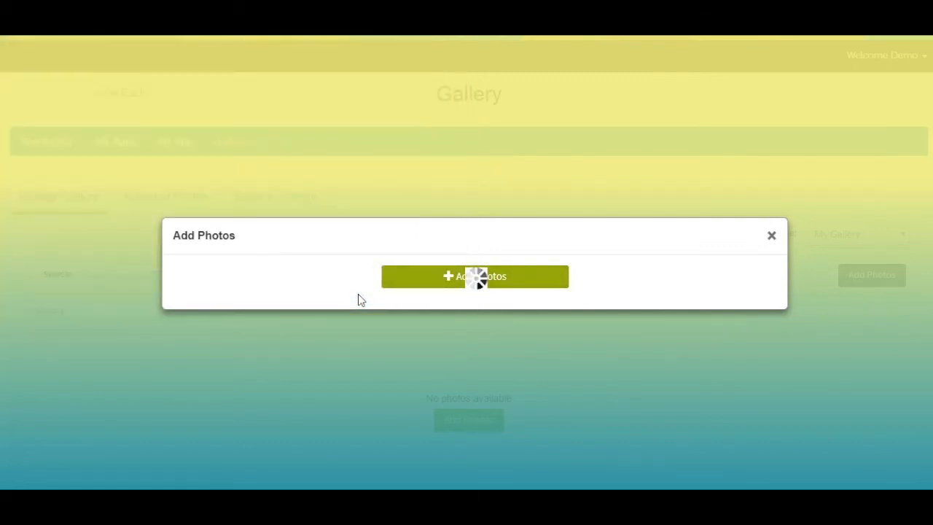
Step: Caption the uploaded forest photo "Picture" and close the Add Photos dialog
left_click(385, 285)
type("Picture")
left_click(566, 237)
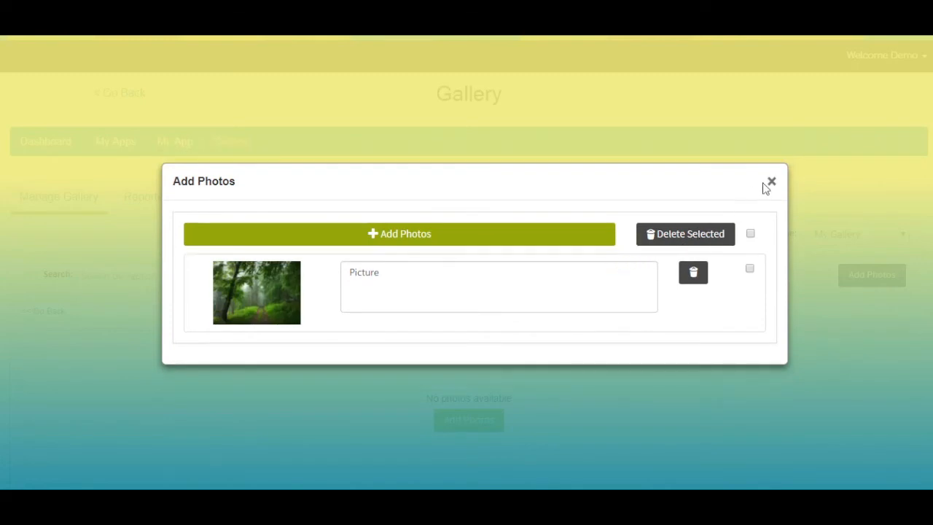
left_click(772, 183)
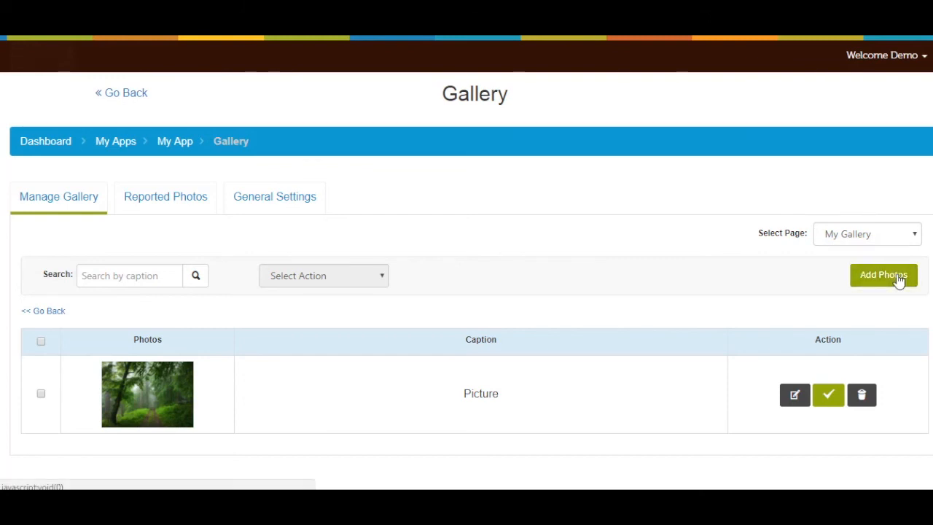
Step: Select the forest photo captioned Picture and view the bulk actions available for it without applying any
left_click(42, 397)
left_click(298, 283)
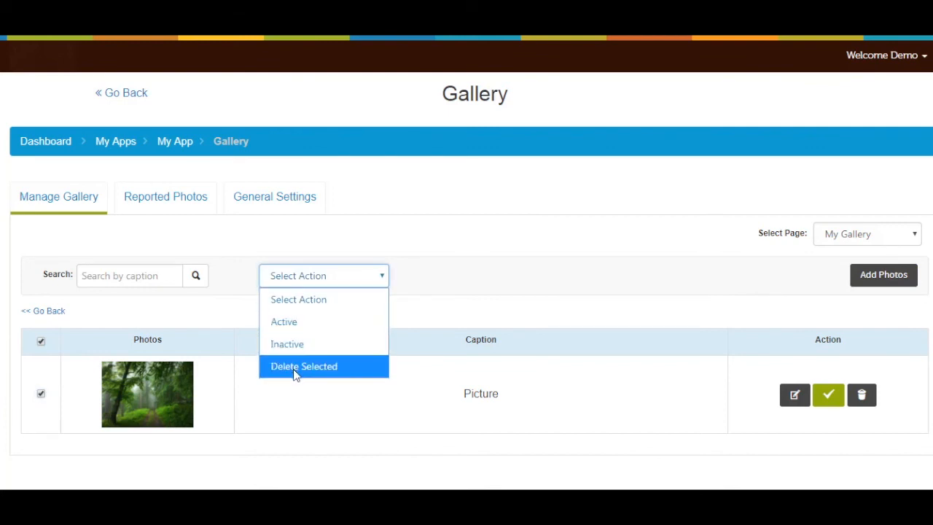
left_click(130, 302)
Step: Review the reported photos list and the gallery's general settings, covering both the configuration and language settings
left_click(174, 206)
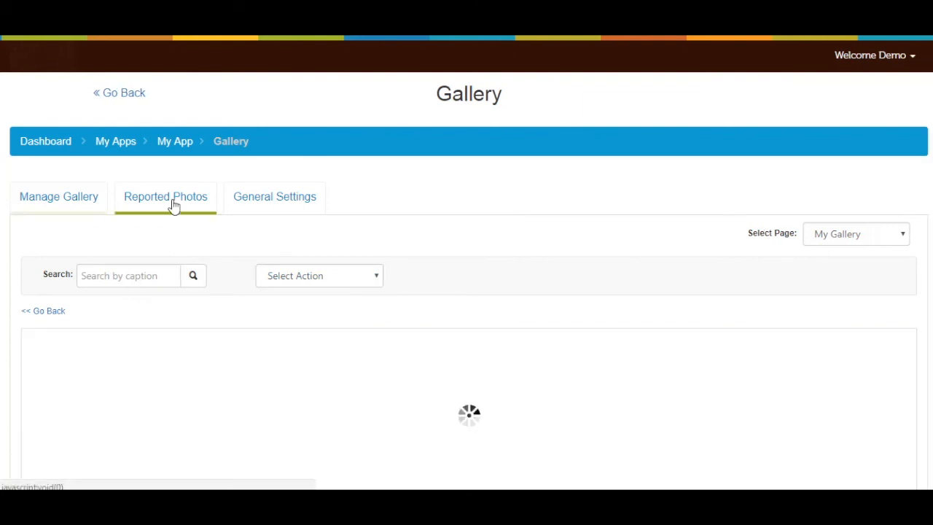
scroll(266, 305, "down", 1)
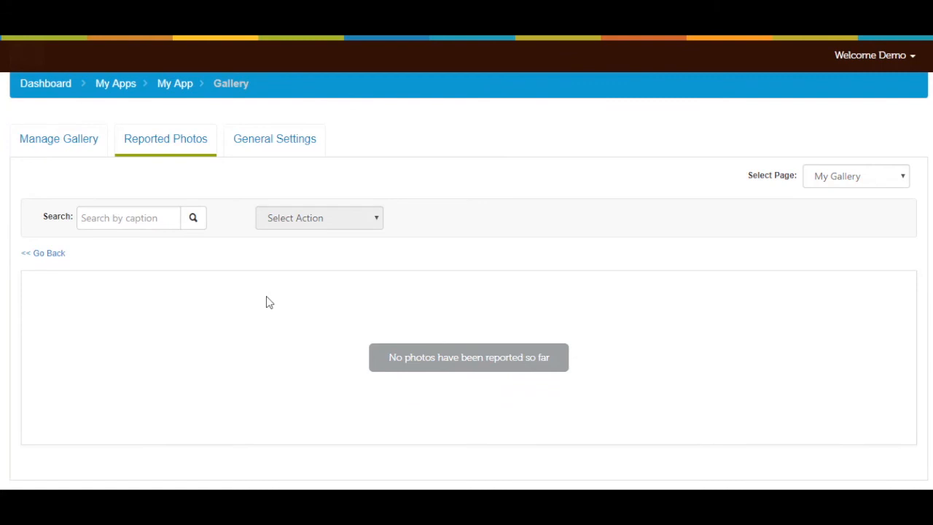
scroll(266, 299, "up", 1)
left_click(277, 211)
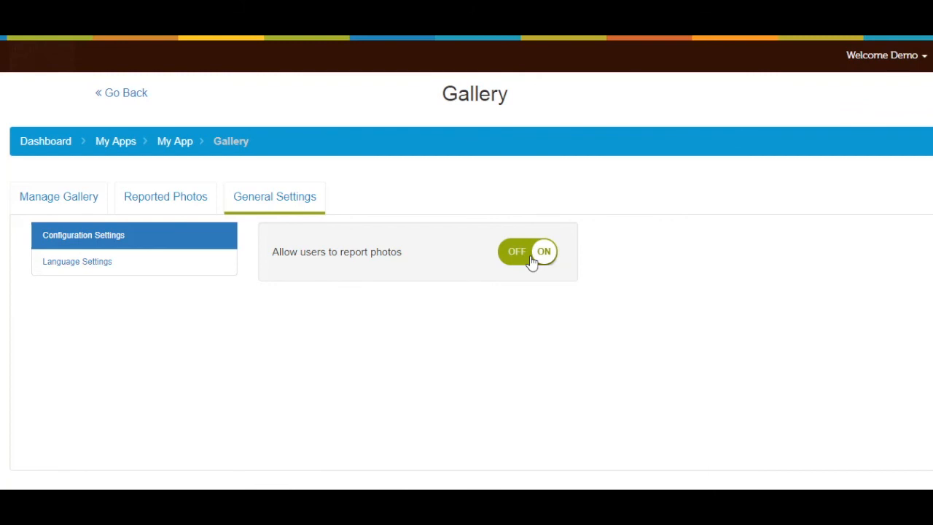
left_click(199, 274)
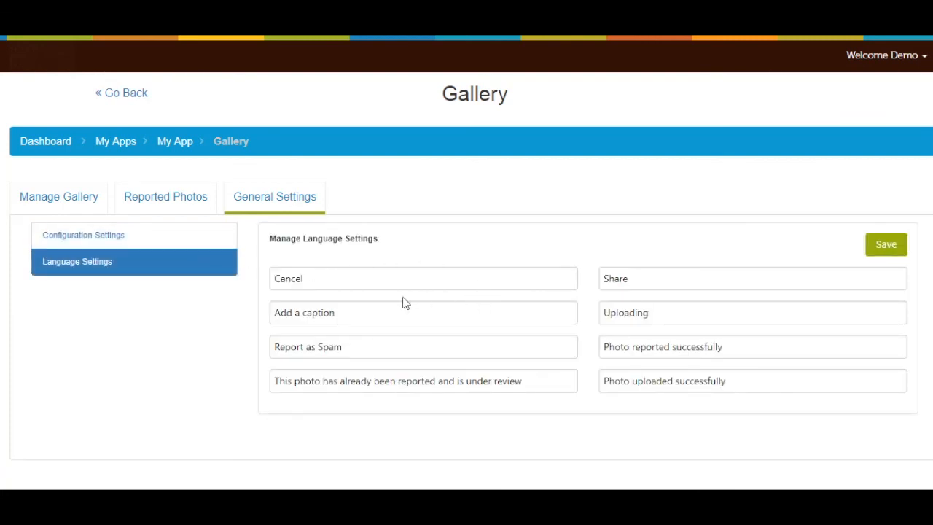
left_click(220, 238)
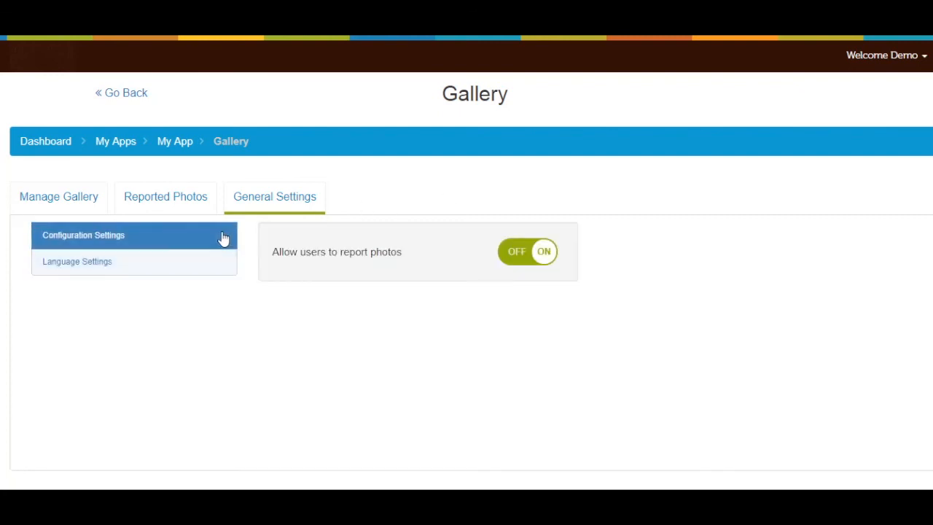
Step: Return to the album list, edit the My Gallery album keeping its title and Active status, and save it
left_click(85, 202)
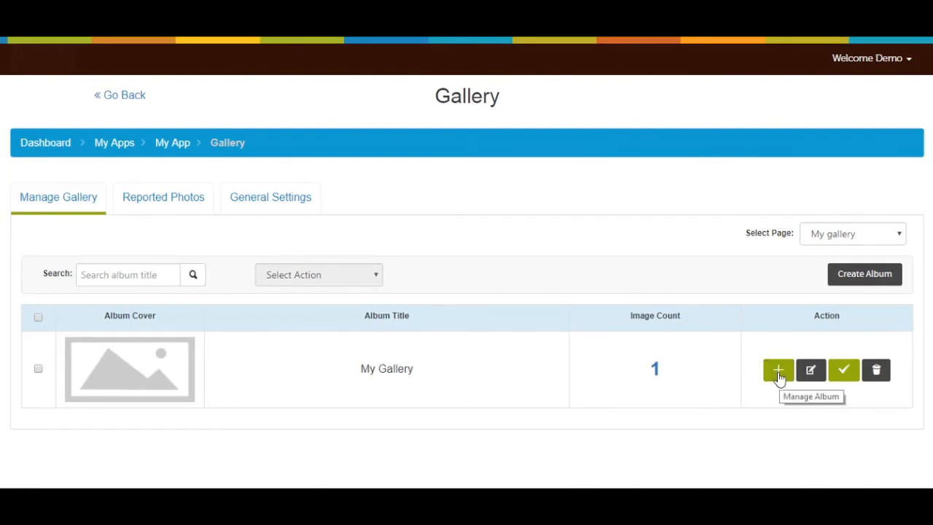
left_click(811, 376)
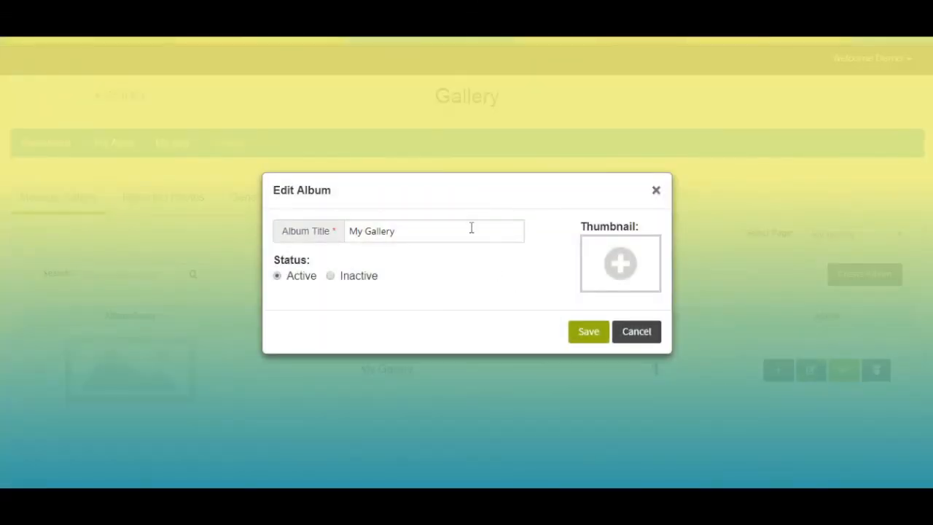
left_click(471, 229)
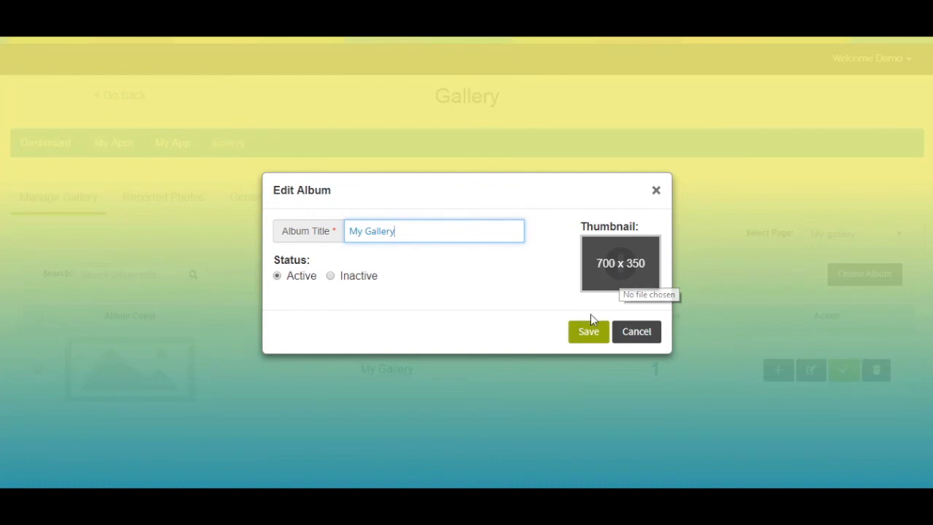
left_click(589, 332)
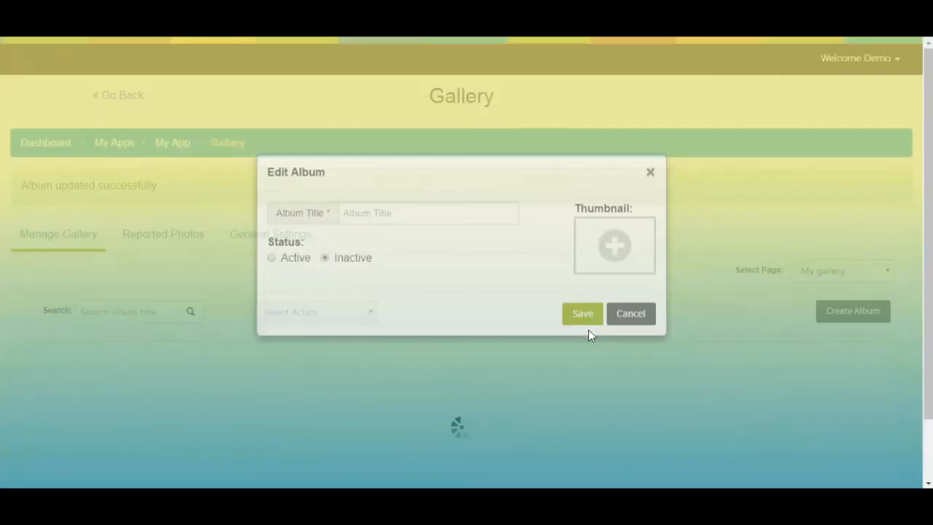